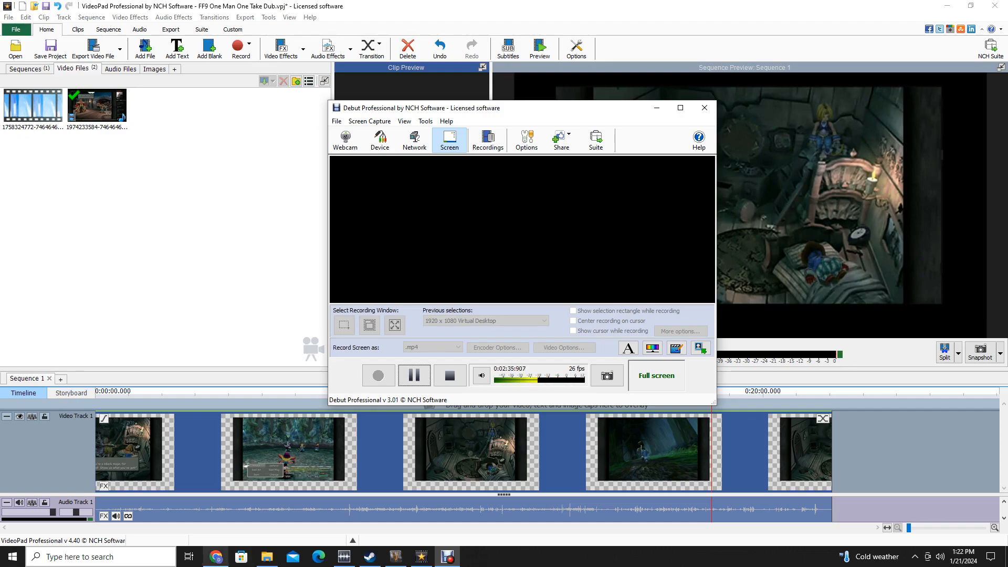
Bring the Discord StonestreamDubs server chat forward in the browser
{"action": "mouse_move", "coordinate": [216, 557]}
{"action": "left_click", "coordinate": [214, 511]}
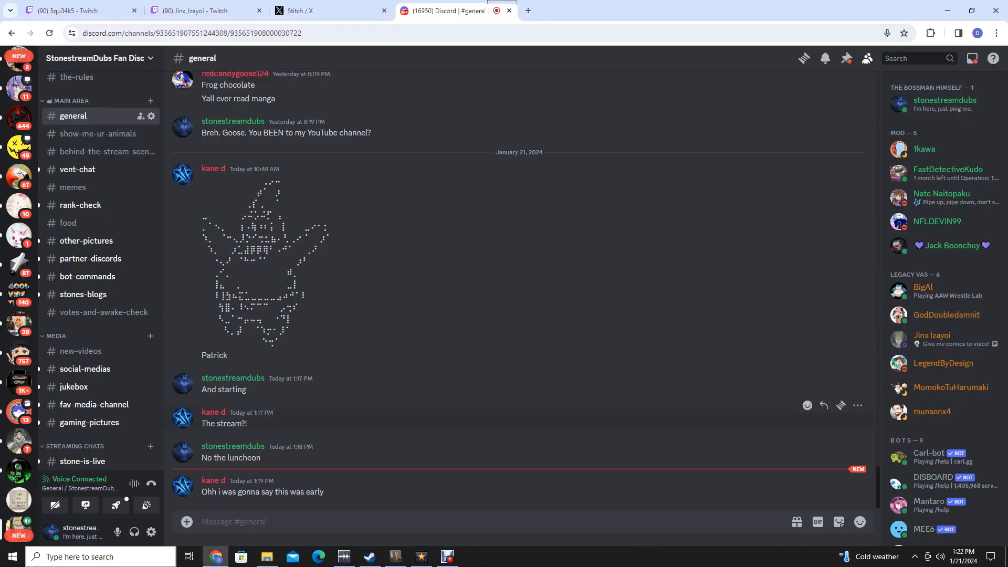
{"action": "scroll", "coordinate": [129, 329], "scroll_direction": "down", "scroll_amount": 3}
{"action": "scroll", "coordinate": [130, 330], "scroll_direction": "down", "scroll_amount": 3}
{"action": "scroll", "coordinate": [130, 330], "scroll_direction": "down", "scroll_amount": 3}
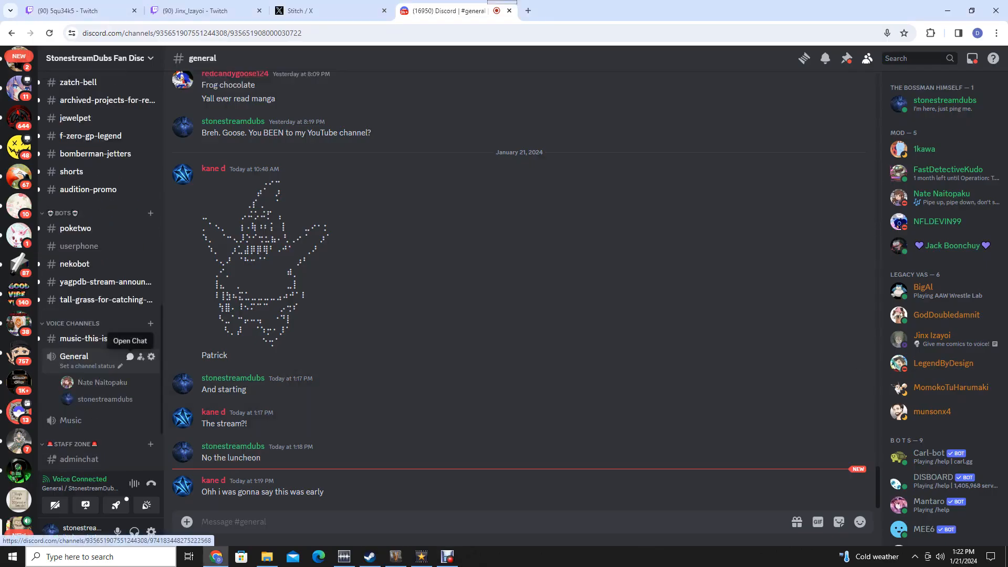
{"action": "scroll", "coordinate": [130, 346], "scroll_direction": "down", "scroll_amount": 1}
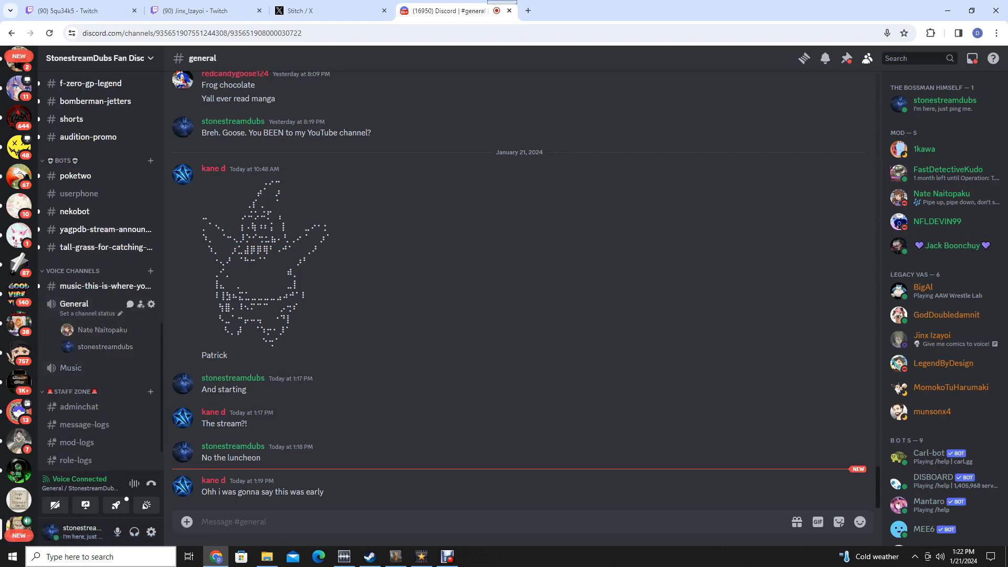
{"action": "scroll", "coordinate": [102, 299], "scroll_direction": "up", "scroll_amount": 2}
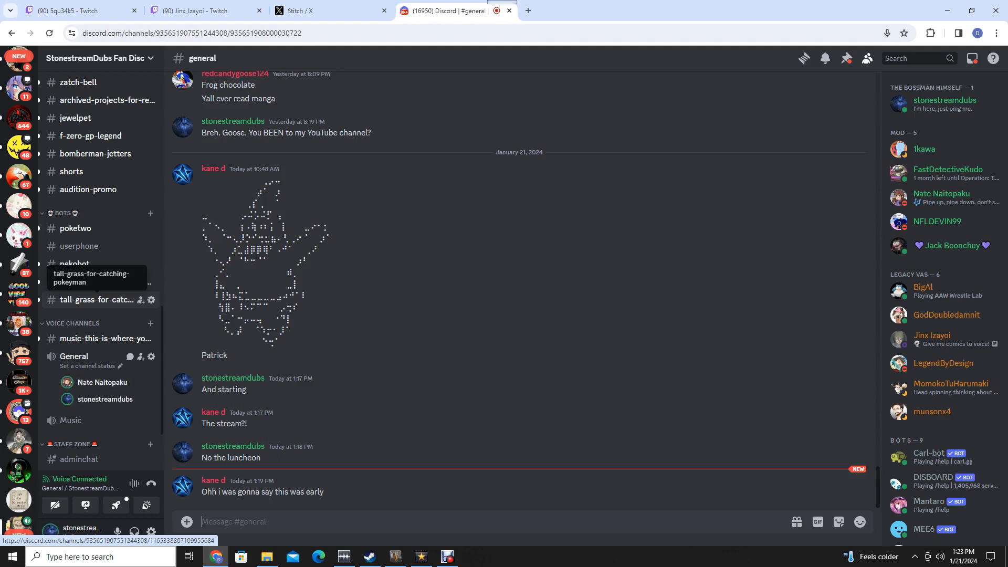
{"action": "scroll", "coordinate": [94, 304], "scroll_direction": "up", "scroll_amount": 3}
{"action": "scroll", "coordinate": [95, 314], "scroll_direction": "up", "scroll_amount": 3}
{"action": "scroll", "coordinate": [95, 315], "scroll_direction": "up", "scroll_amount": 1}
{"action": "scroll", "coordinate": [95, 323], "scroll_direction": "up", "scroll_amount": 3}
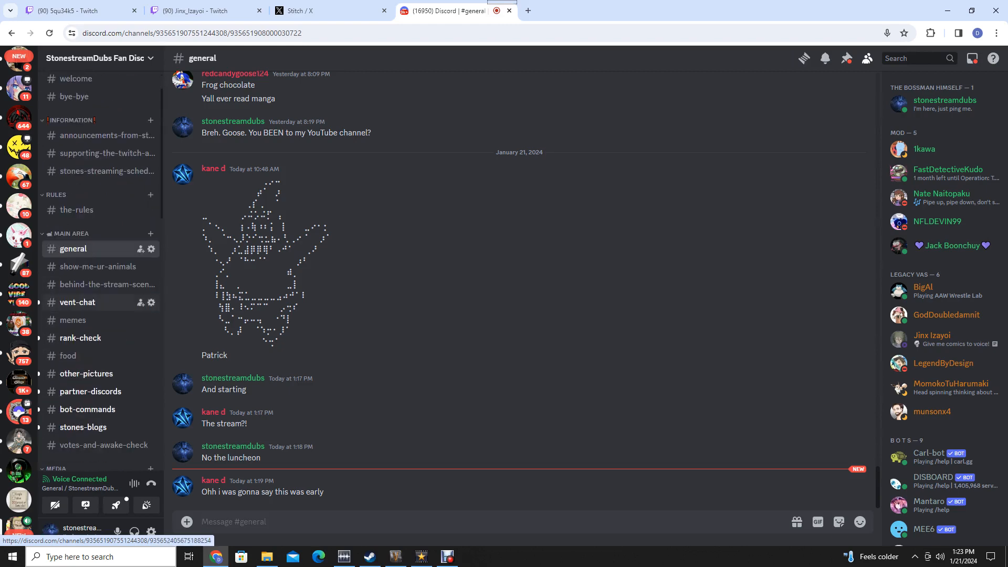
View the spaghetti and rice dish photos enlarged in the food channel, closing each with Esc
{"action": "left_click", "coordinate": [68, 355]}
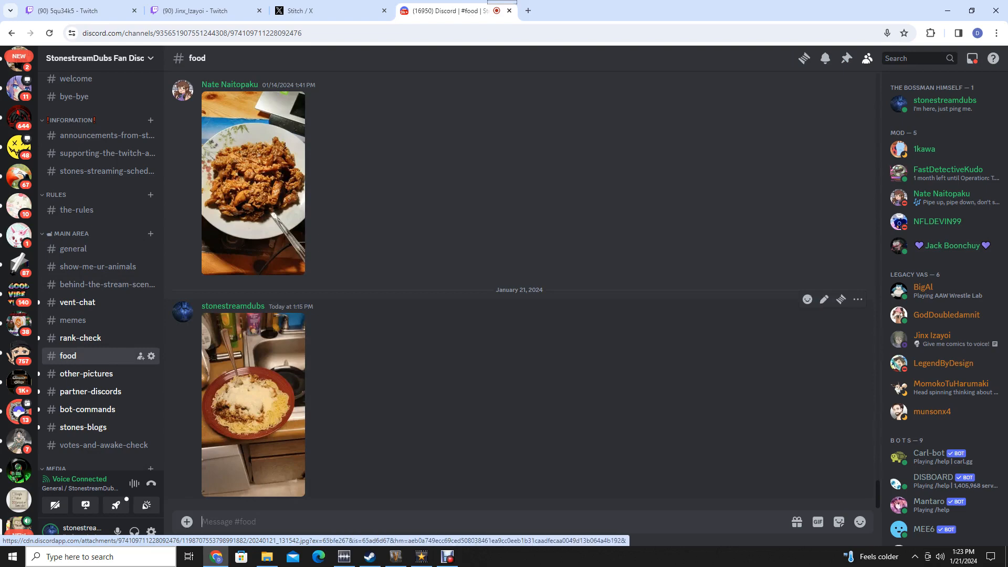
{"action": "left_click", "coordinate": [252, 404]}
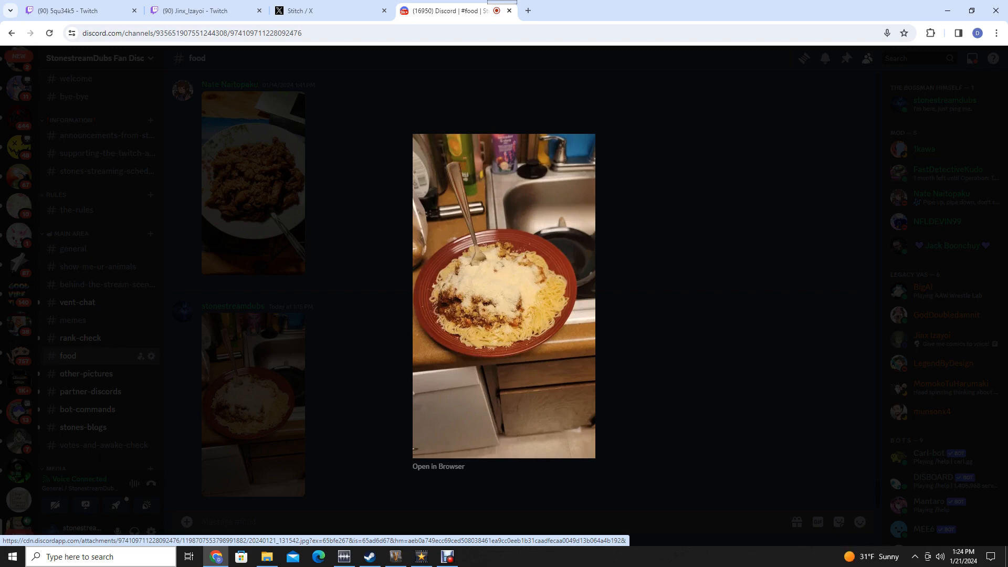
{"action": "key", "text": "Escape"}
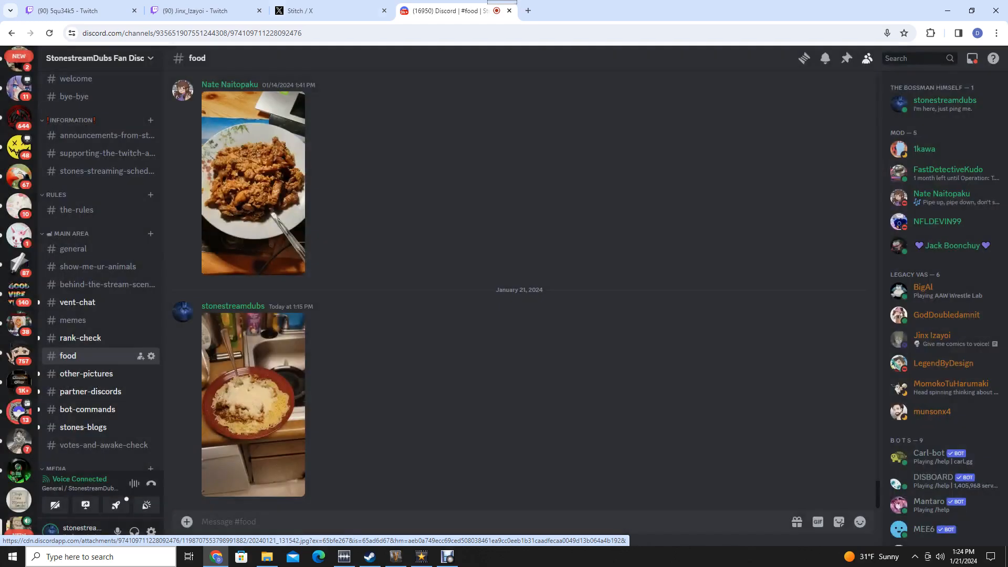
{"action": "left_click", "coordinate": [252, 181]}
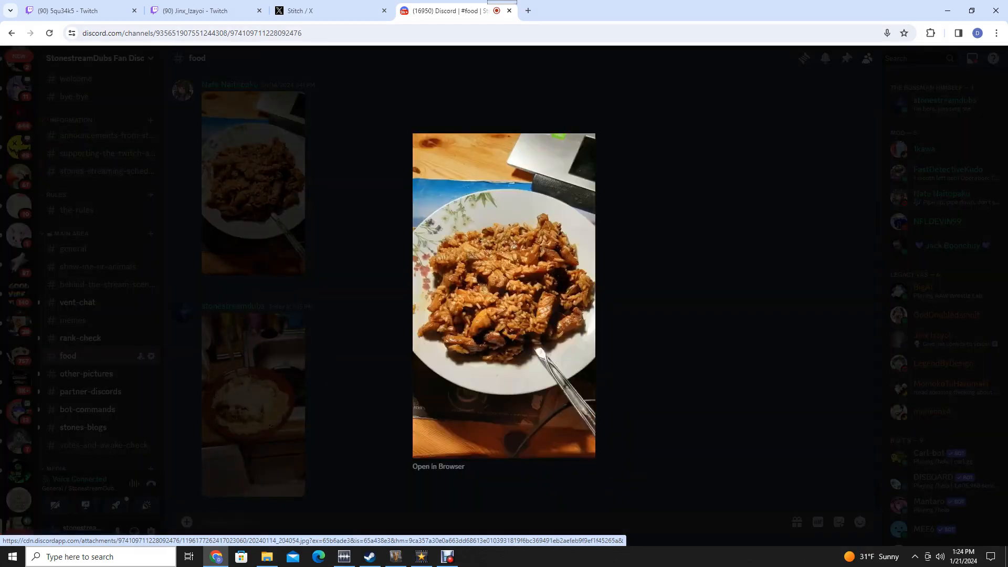
{"action": "key", "text": "Escape"}
{"action": "scroll", "coordinate": [95, 357], "scroll_direction": "down", "scroll_amount": 3}
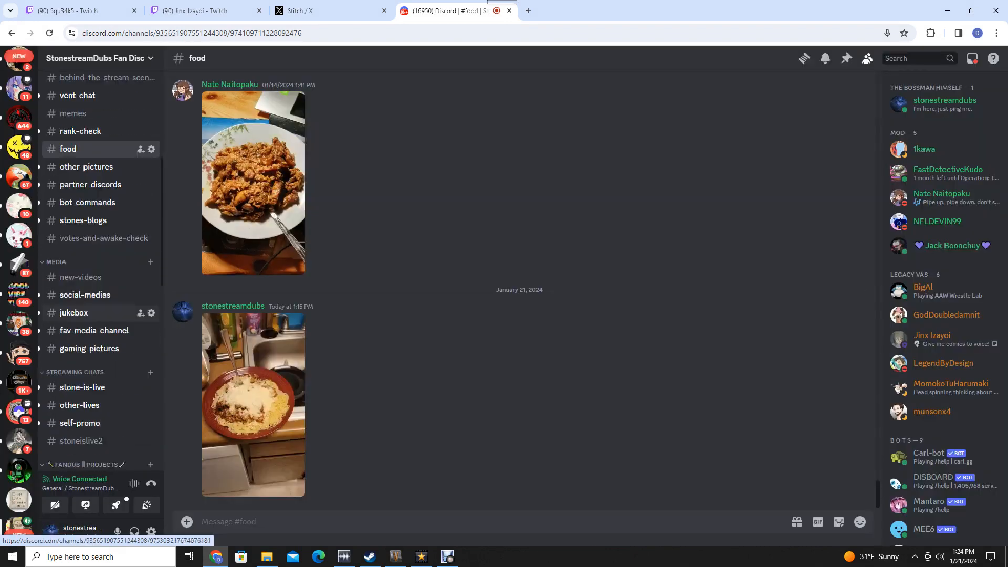
{"action": "scroll", "coordinate": [95, 357], "scroll_direction": "down", "scroll_amount": 3}
{"action": "scroll", "coordinate": [95, 357], "scroll_direction": "down", "scroll_amount": 3}
{"action": "scroll", "coordinate": [95, 357], "scroll_direction": "down", "scroll_amount": 3}
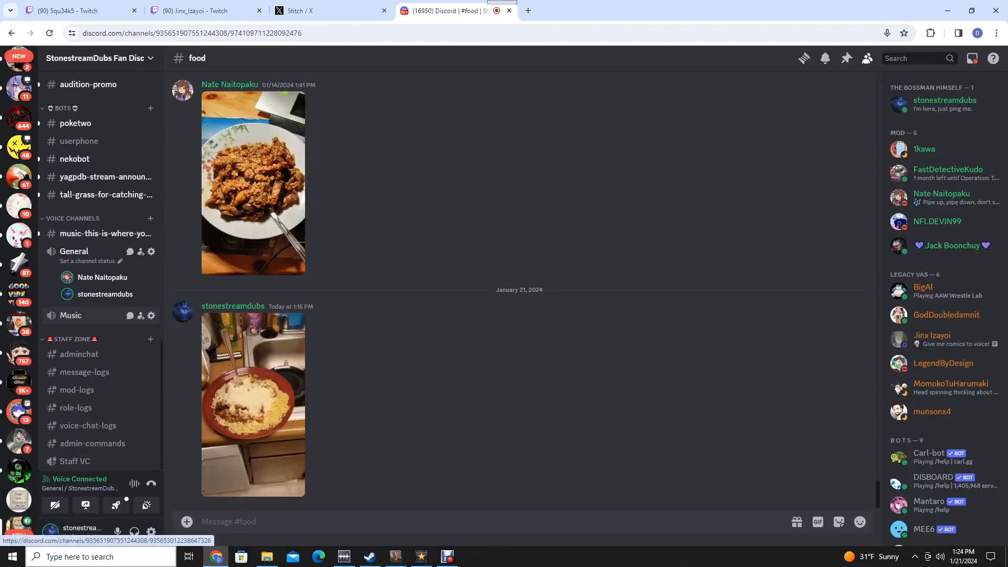
Share the entire screen in the General voice call, then return to the food channel
{"action": "left_click", "coordinate": [78, 253]}
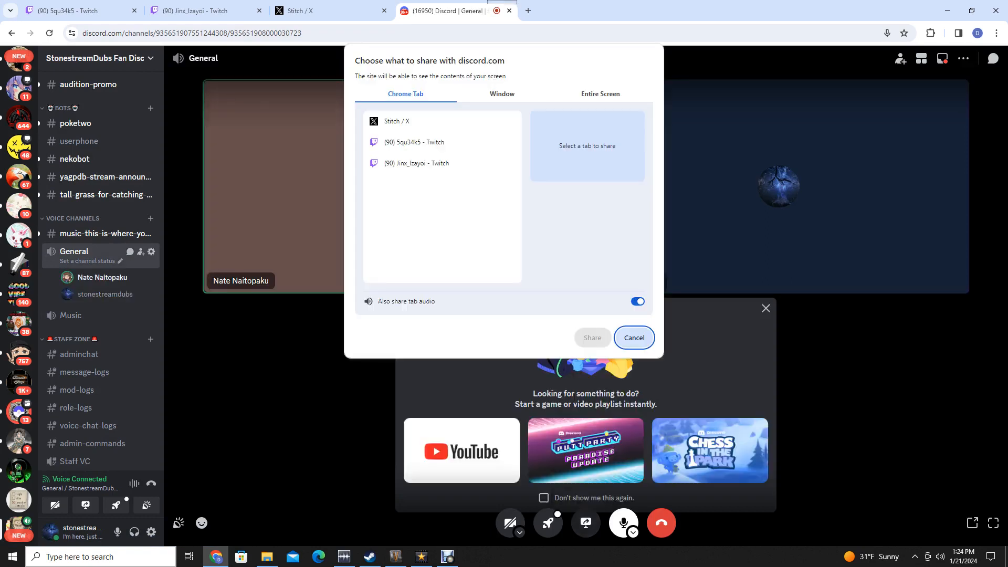
{"action": "left_click", "coordinate": [600, 94]}
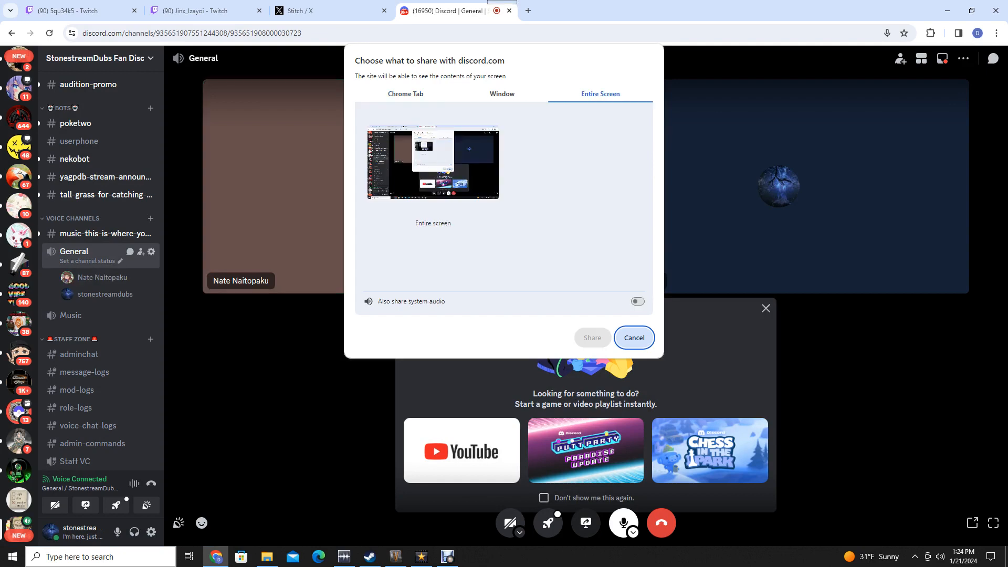
{"action": "left_click", "coordinate": [432, 163]}
{"action": "left_click", "coordinate": [593, 337]}
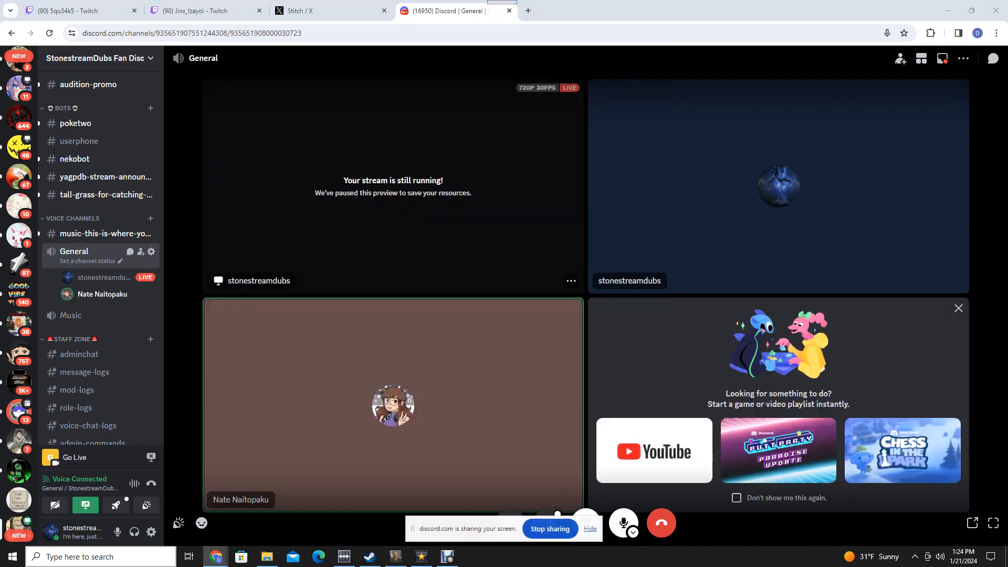
{"action": "scroll", "coordinate": [102, 359], "scroll_direction": "up", "scroll_amount": 2}
{"action": "scroll", "coordinate": [102, 359], "scroll_direction": "up", "scroll_amount": 5}
{"action": "scroll", "coordinate": [103, 359], "scroll_direction": "up", "scroll_amount": 4}
{"action": "scroll", "coordinate": [103, 346], "scroll_direction": "up", "scroll_amount": 3}
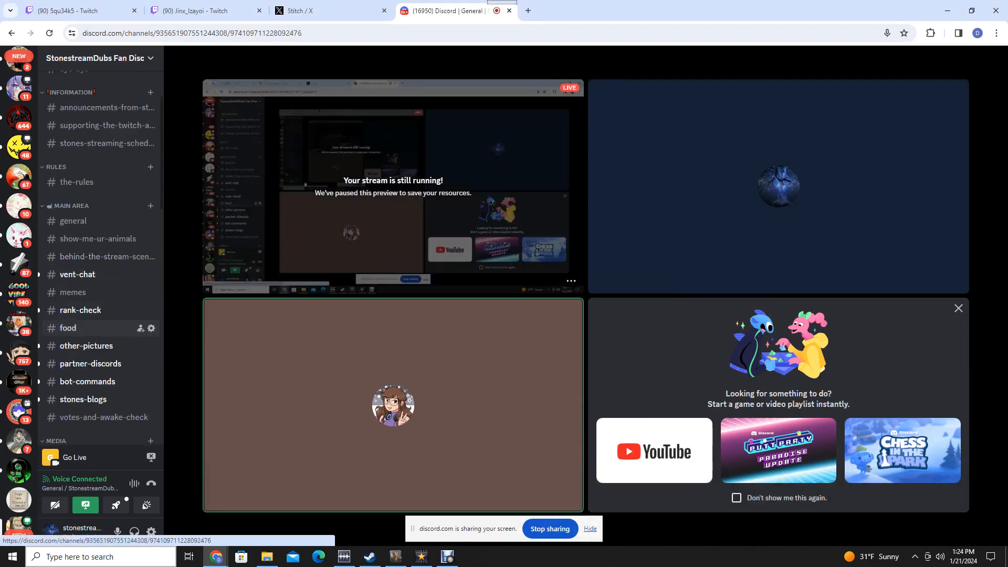
{"action": "left_click", "coordinate": [79, 328]}
{"action": "left_click", "coordinate": [253, 182]}
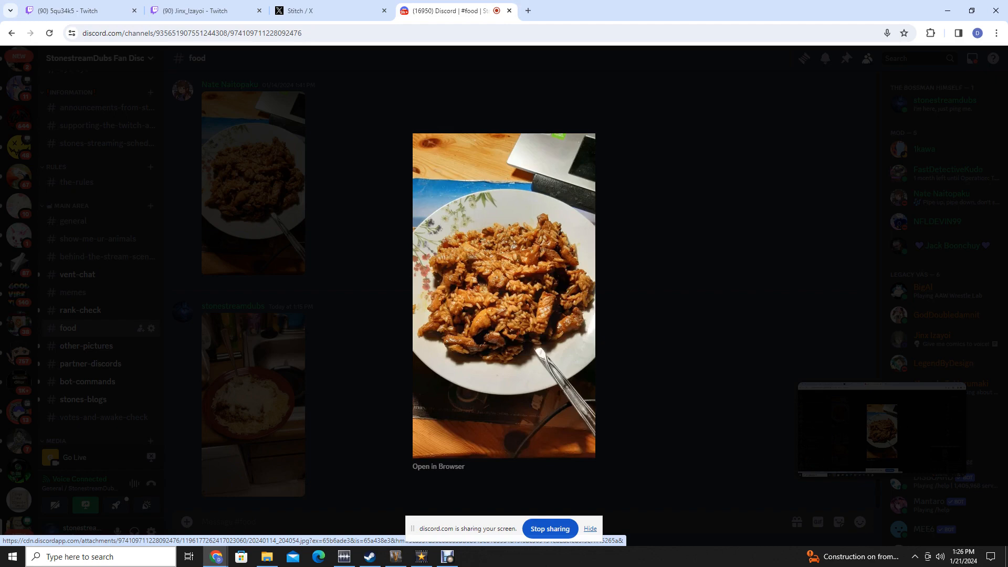
Search Google for 'charcuterie' in a new browser tab
{"action": "key", "text": "Escape"}
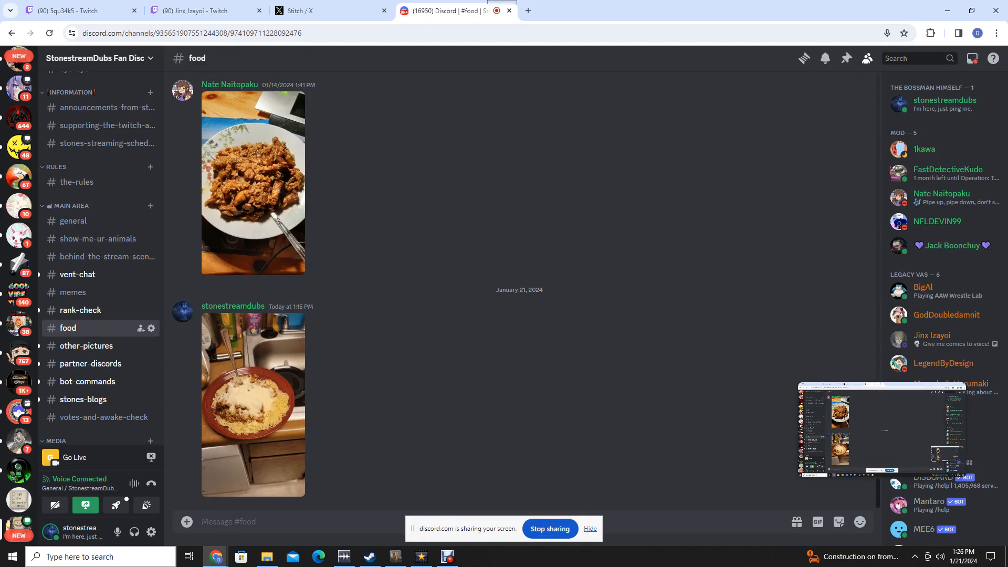
{"action": "key", "text": "ctrl+t"}
{"action": "type", "text": "www.google.com"}
{"action": "key", "text": "Return"}
{"action": "type", "text": "charcure"}
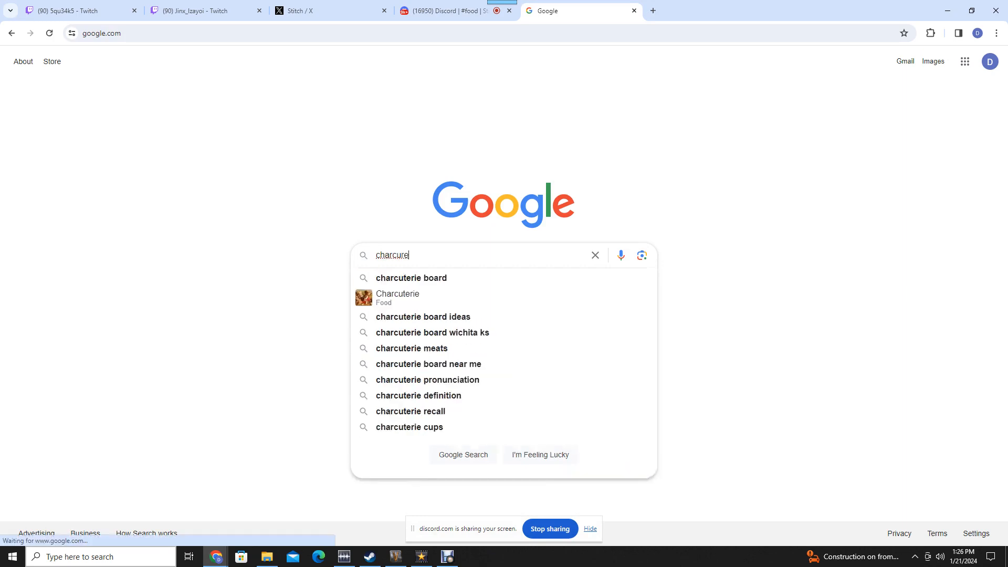
{"action": "key", "text": "BackSpace"}
{"action": "key", "text": "BackSpace"}
{"action": "type", "text": "terie"}
{"action": "key", "text": "Return"}
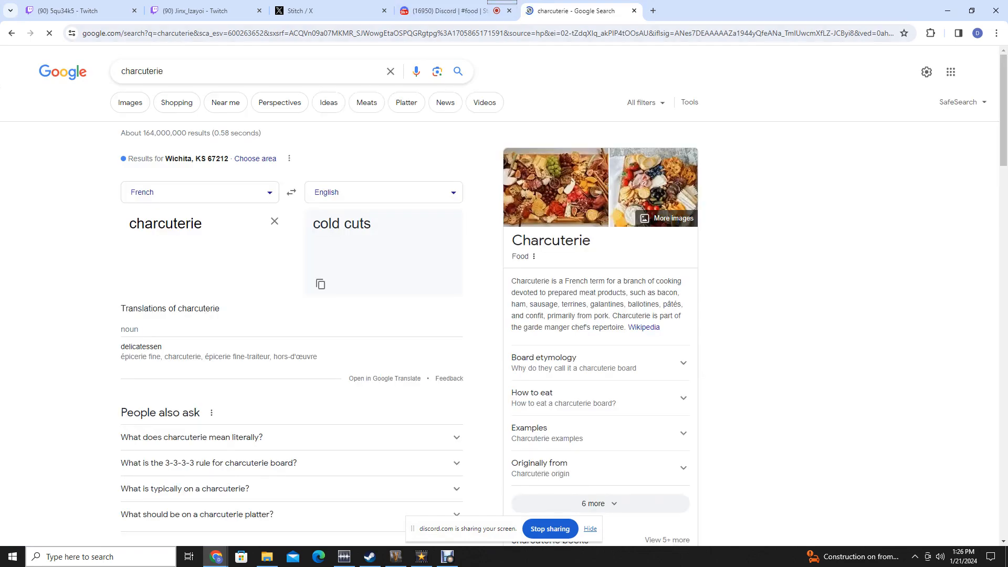
Switch to image results and preview The Pioneer Woman charcuterie board
{"action": "left_click", "coordinate": [130, 103]}
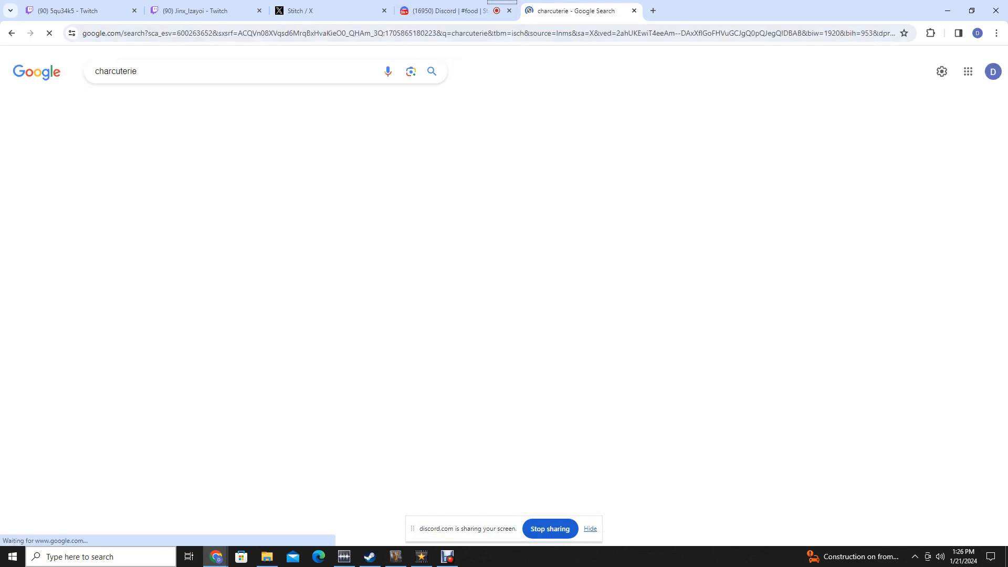
{"action": "scroll", "coordinate": [233, 157], "scroll_direction": "down", "scroll_amount": 2}
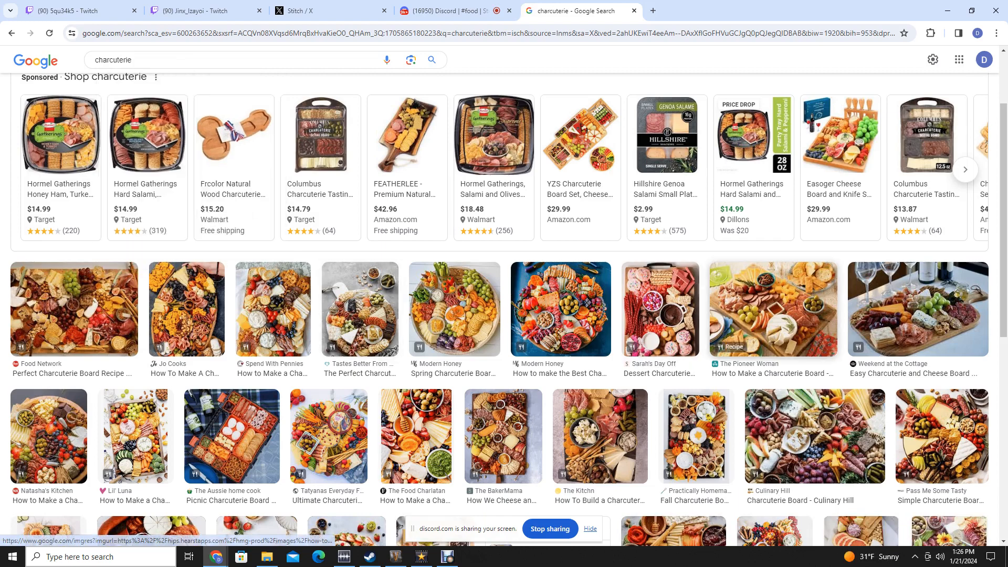
{"action": "left_click", "coordinate": [772, 309]}
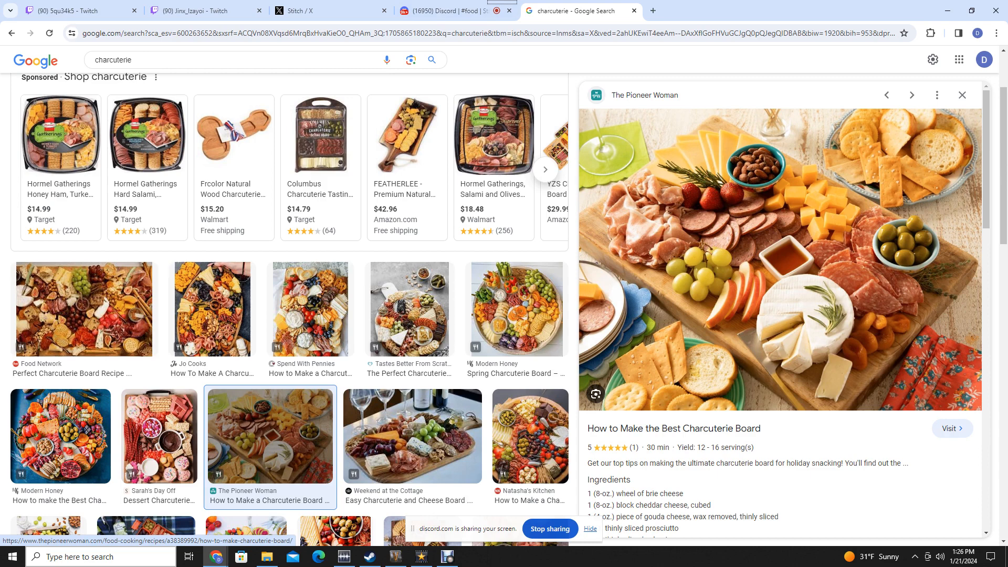
Flip between the Discord food channel and the charcuterie image results, ending on the results
{"action": "key", "text": "ctrl+shift+Tab"}
{"action": "scroll", "coordinate": [141, 218], "scroll_direction": "down", "scroll_amount": 1}
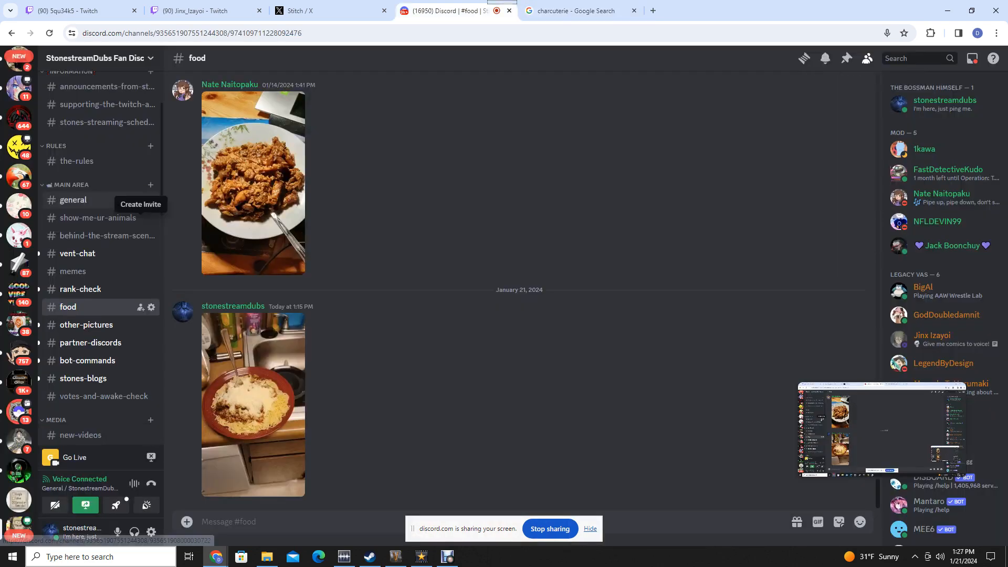
{"action": "scroll", "coordinate": [140, 218], "scroll_direction": "down", "scroll_amount": 5}
{"action": "scroll", "coordinate": [140, 220], "scroll_direction": "down", "scroll_amount": 5}
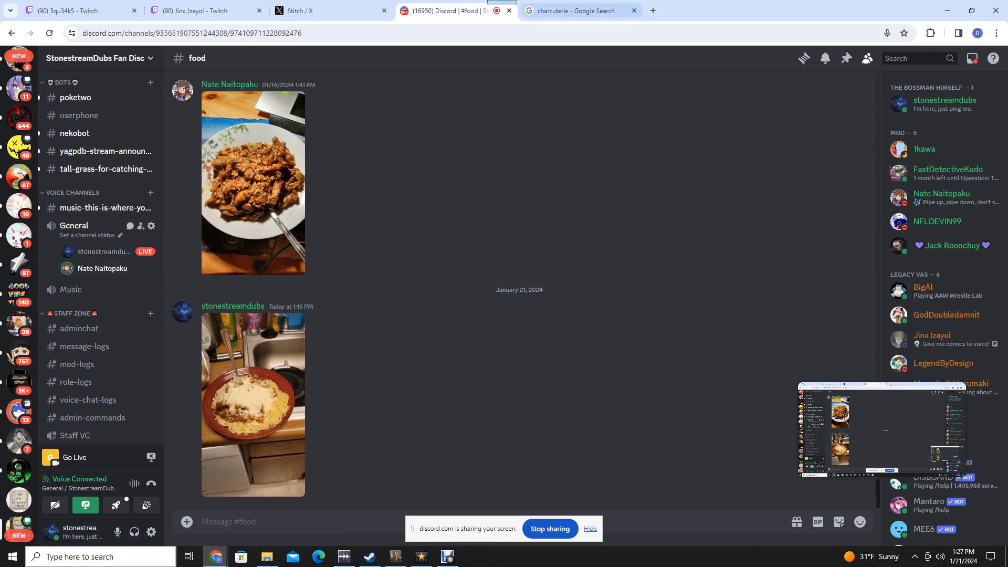
{"action": "left_click", "coordinate": [578, 11]}
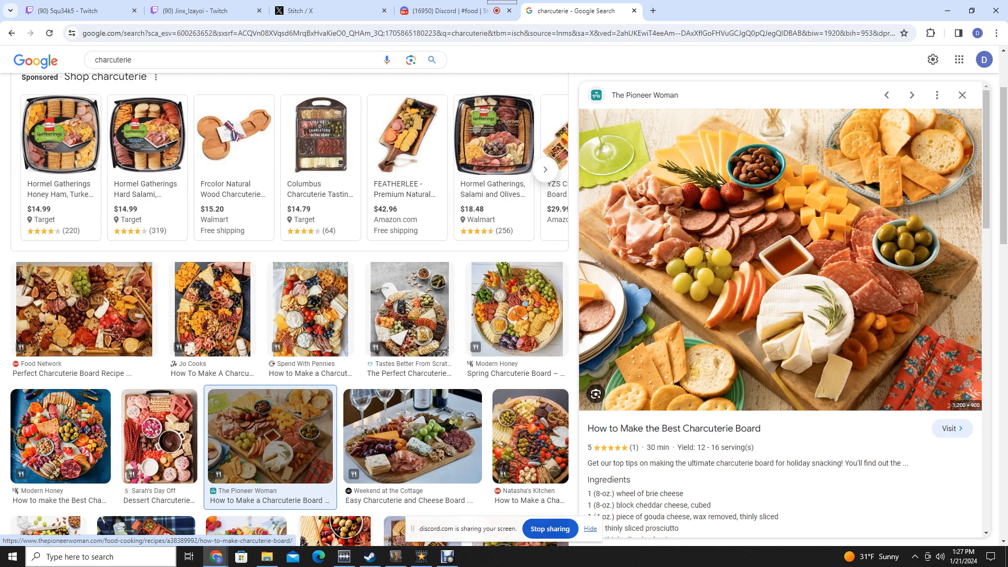
{"action": "left_click", "coordinate": [453, 11]}
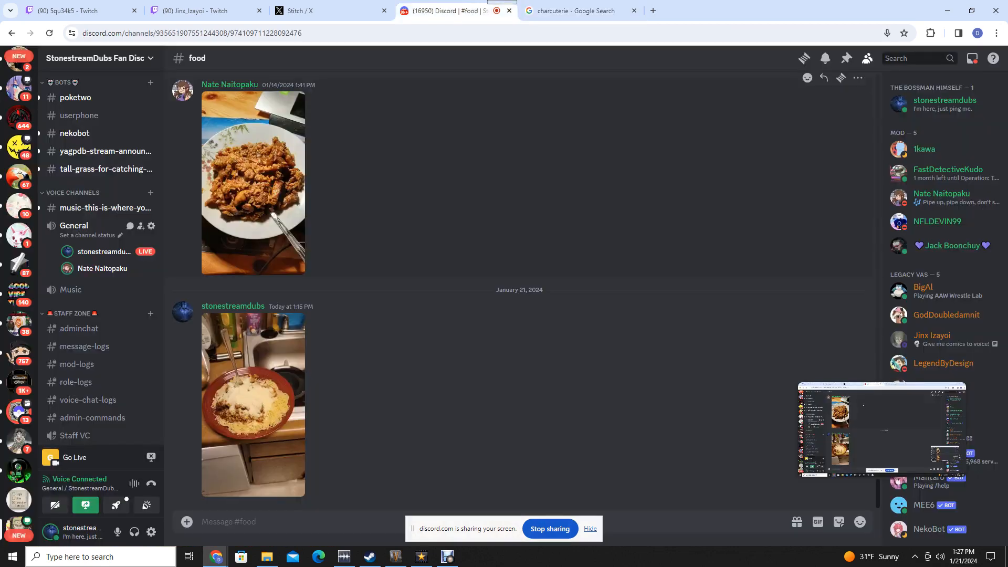
{"action": "left_click", "coordinate": [579, 10]}
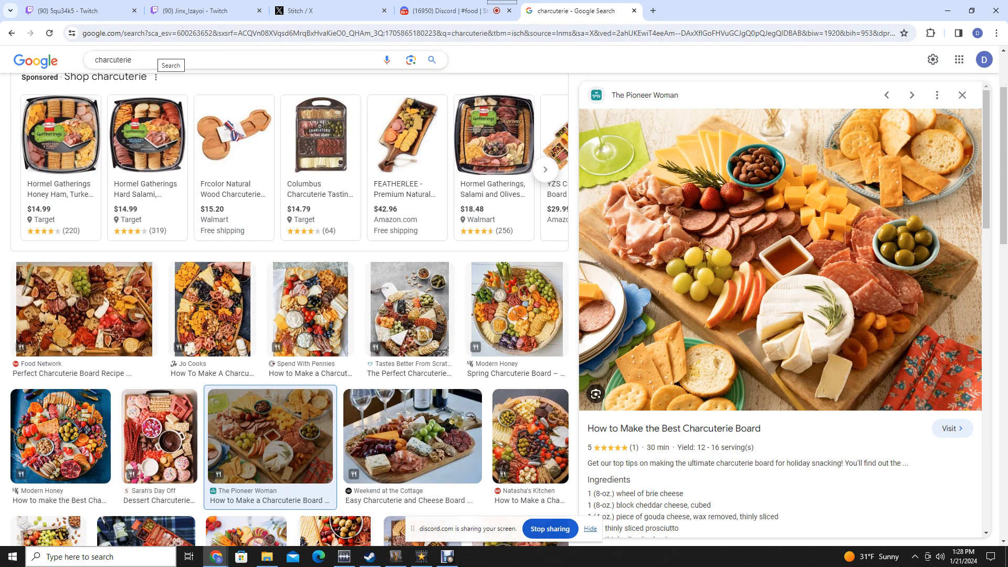
Clear the charcuterie query and begin a new 'Potato te' search after checking Discord
{"action": "double_click", "coordinate": [161, 58]}
{"action": "key", "text": "BackSpace"}
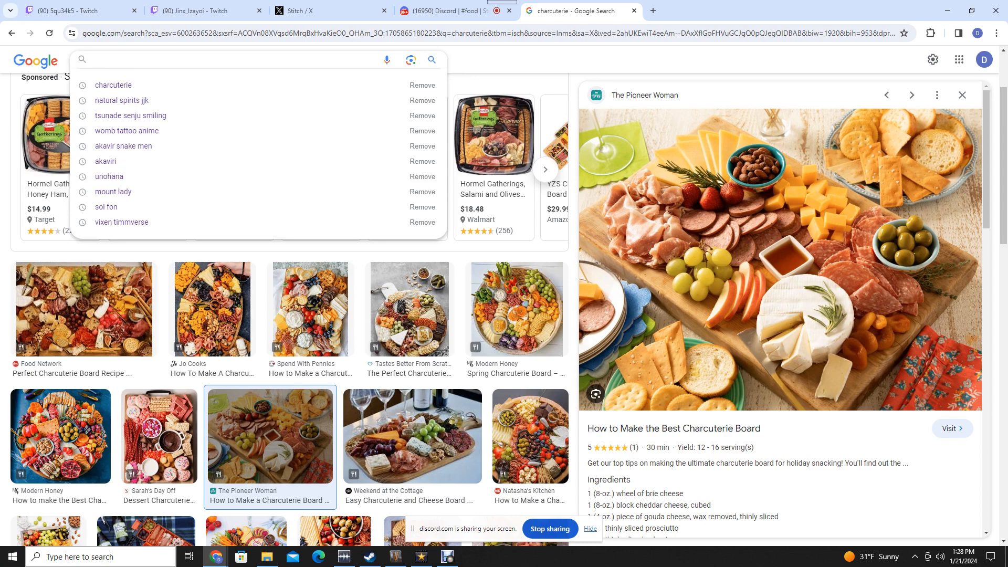
{"action": "key", "text": "Escape"}
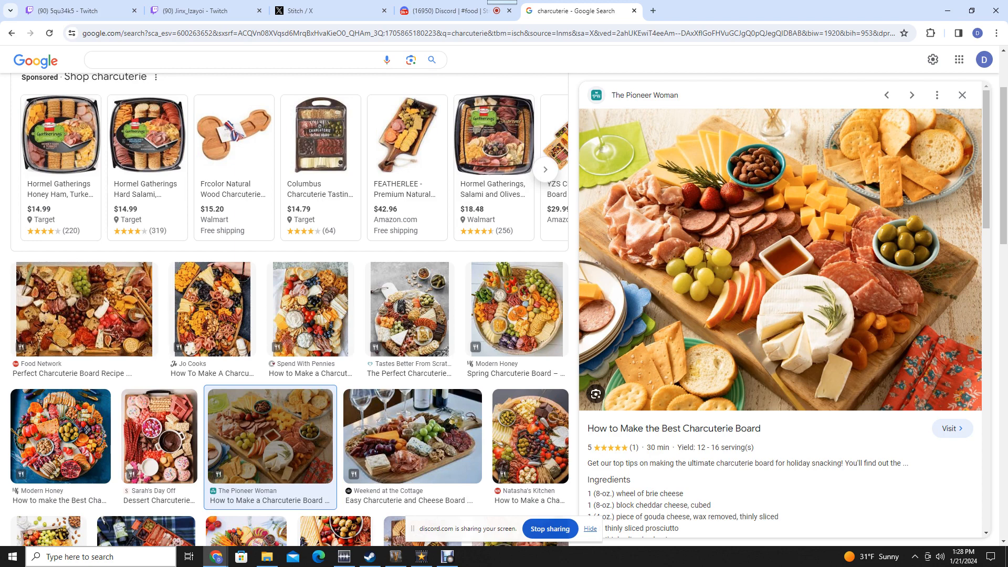
{"action": "left_click", "coordinate": [502, 7]}
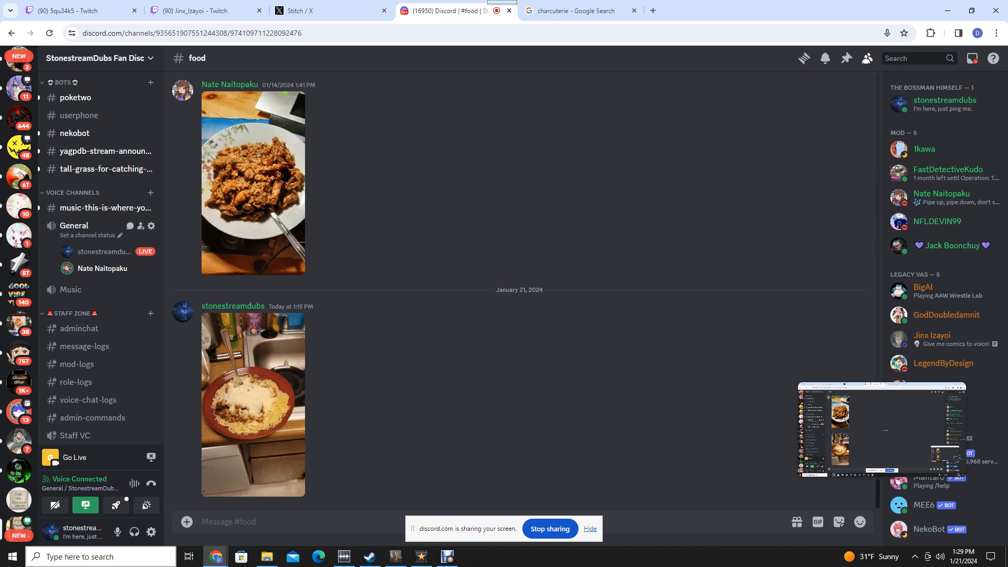
{"action": "left_click", "coordinate": [579, 10]}
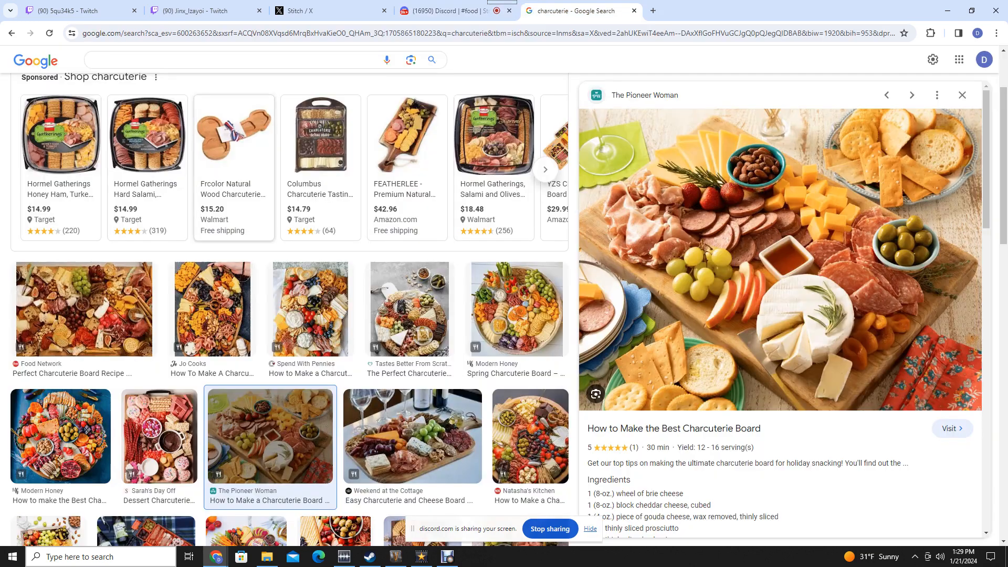
{"action": "left_click", "coordinate": [236, 60]}
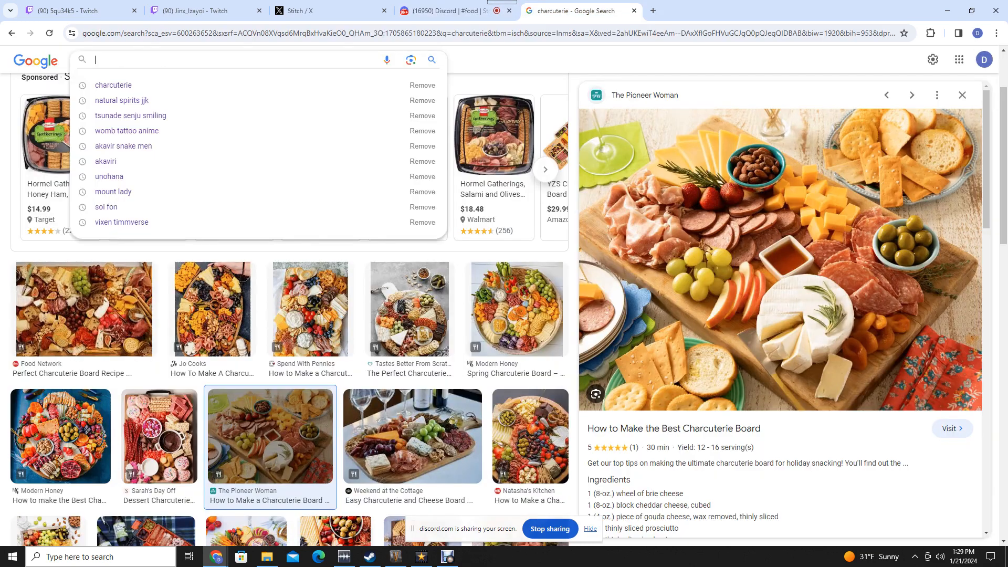
{"action": "type", "text": "Potato tempura"}
Search 'Potato tempura', preview the ginger & chorizo image, then view the All web results
{"action": "key", "text": "Return"}
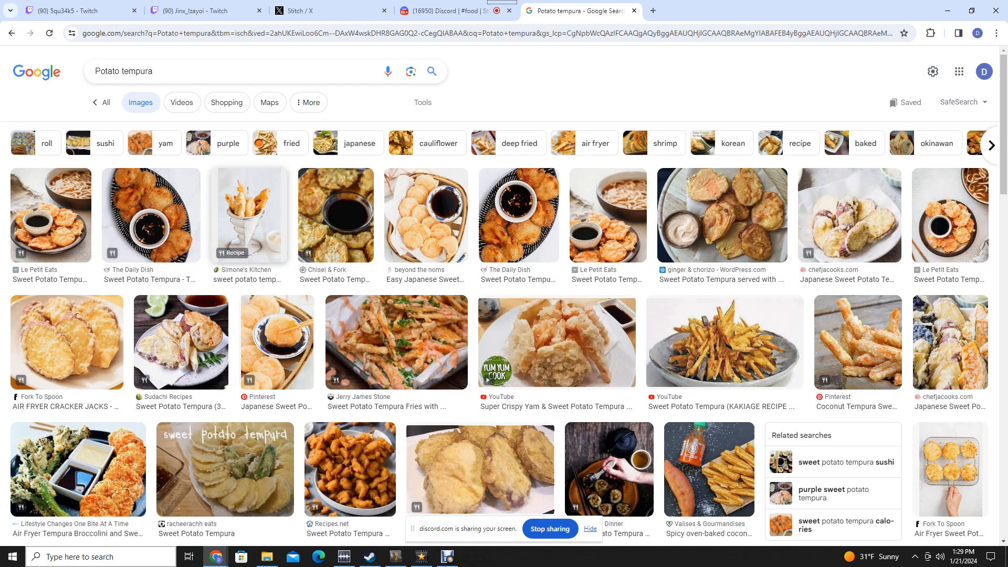
{"action": "left_click", "coordinate": [722, 214]}
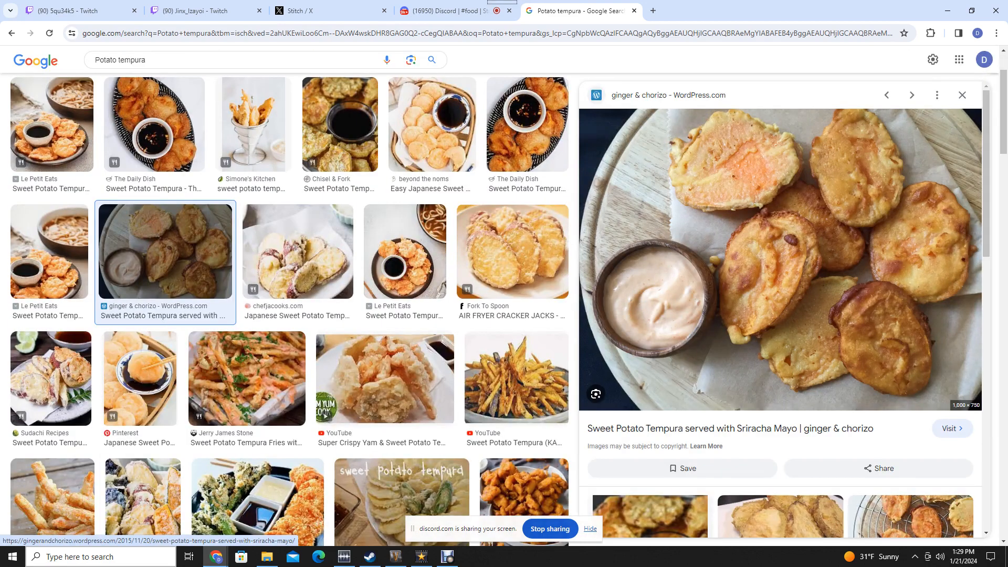
{"action": "key", "text": "Escape"}
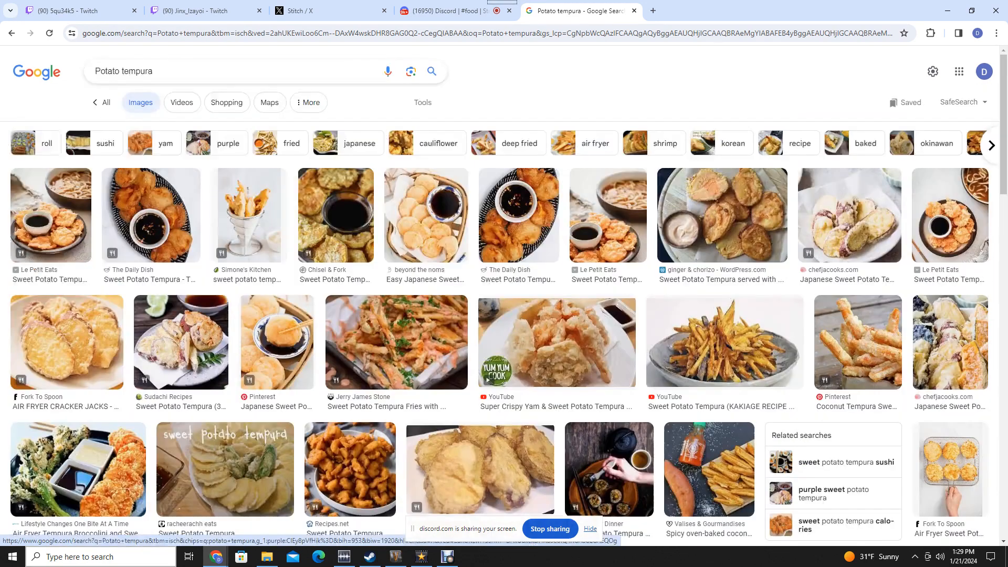
{"action": "left_click", "coordinate": [102, 103]}
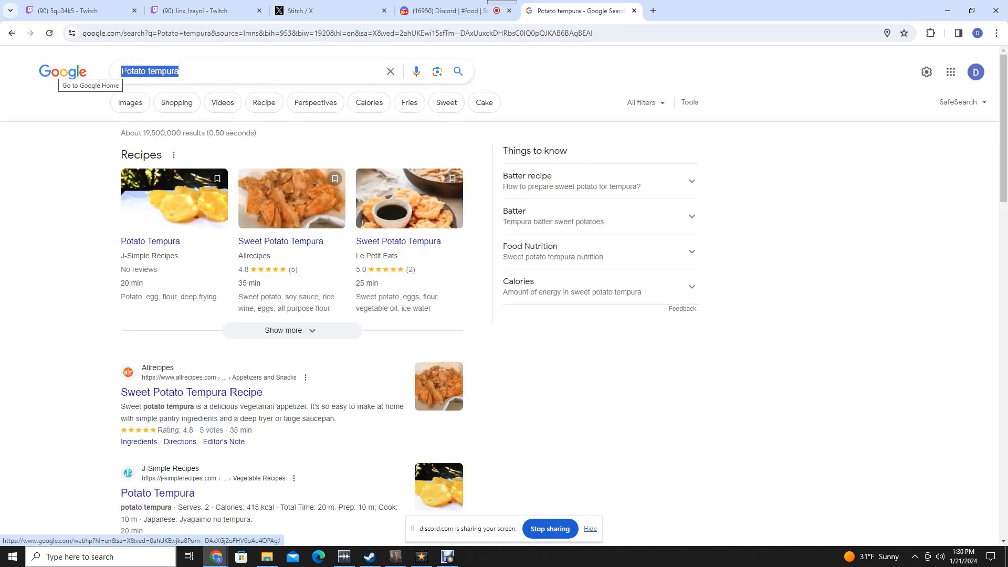
Search 'difference between tempura batter normal batter'
{"action": "key", "text": "BackSpace"}
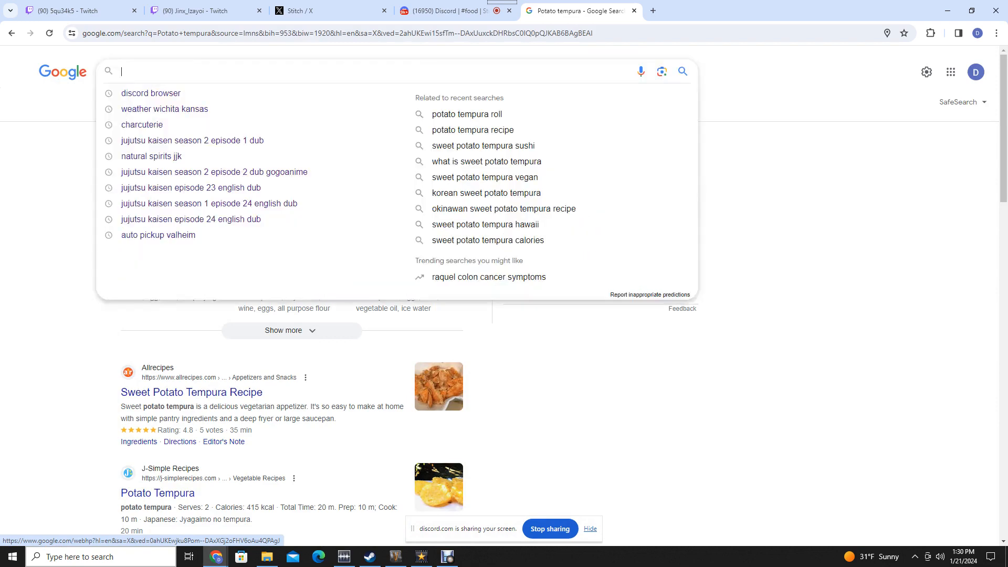
{"action": "type", "text": "differen"}
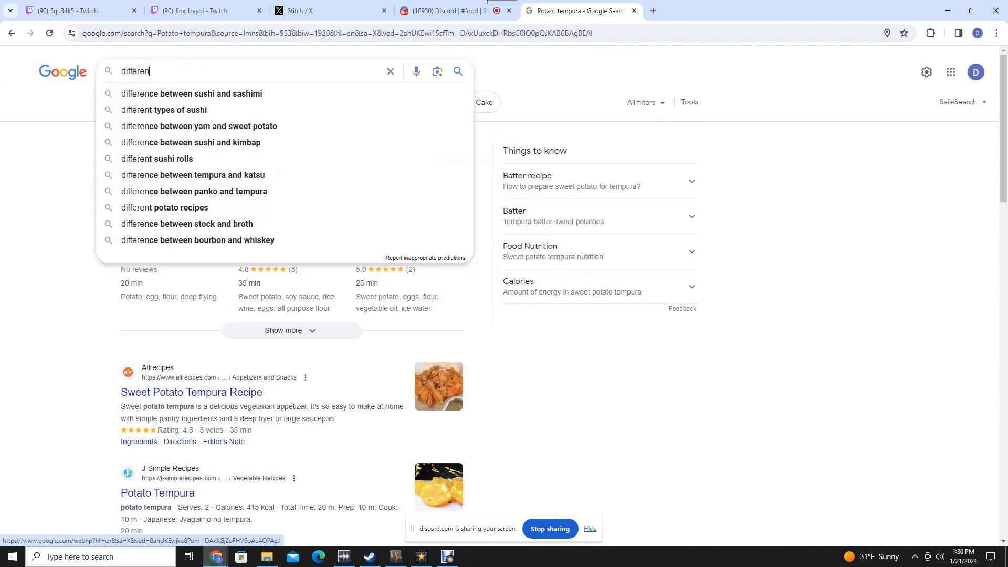
{"action": "type", "text": "ce between tempura batt"}
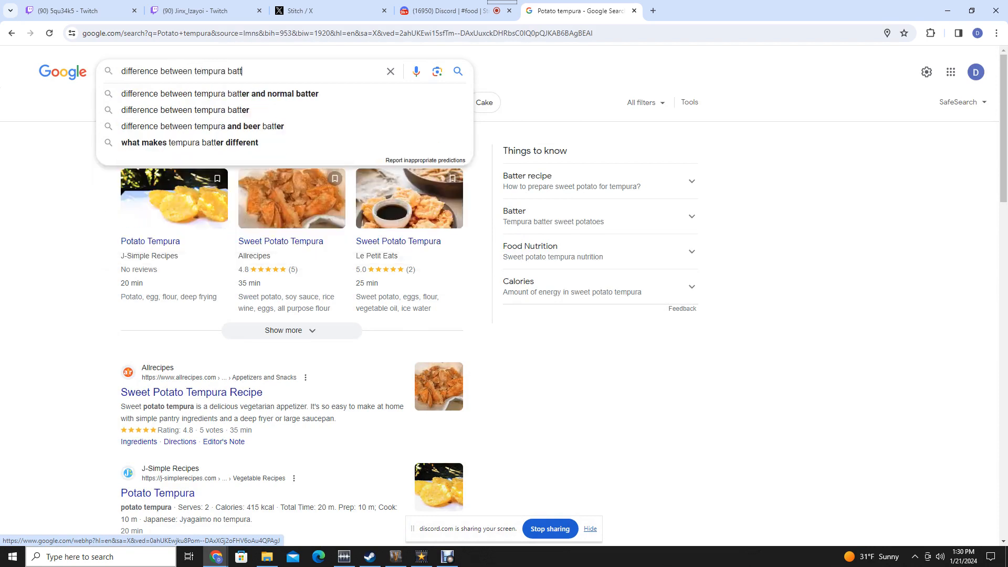
{"action": "type", "text": "er normal batter"}
{"action": "key", "text": "Return"}
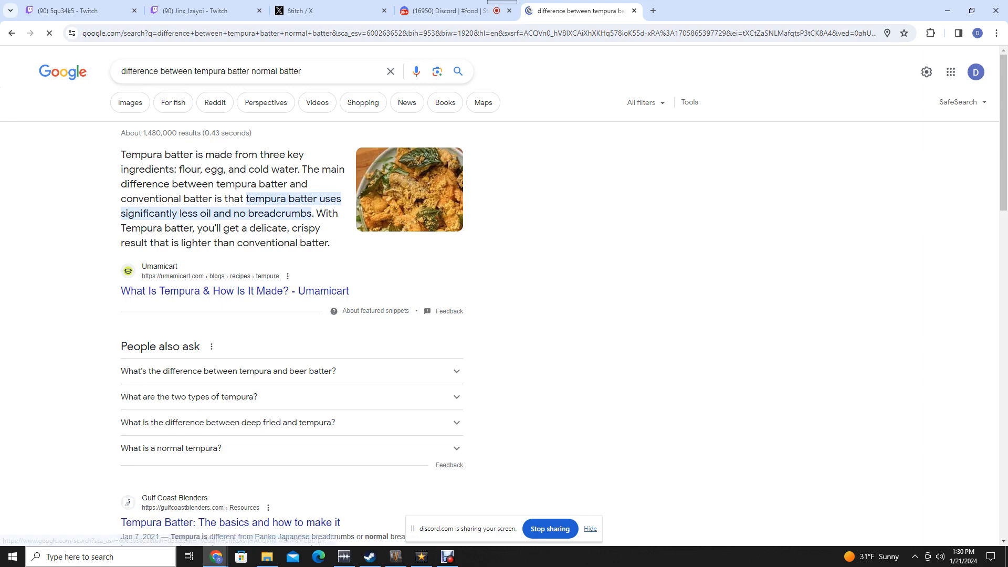
Close the Google tab and switch Discord to the general text channel
{"action": "left_click", "coordinate": [634, 11]}
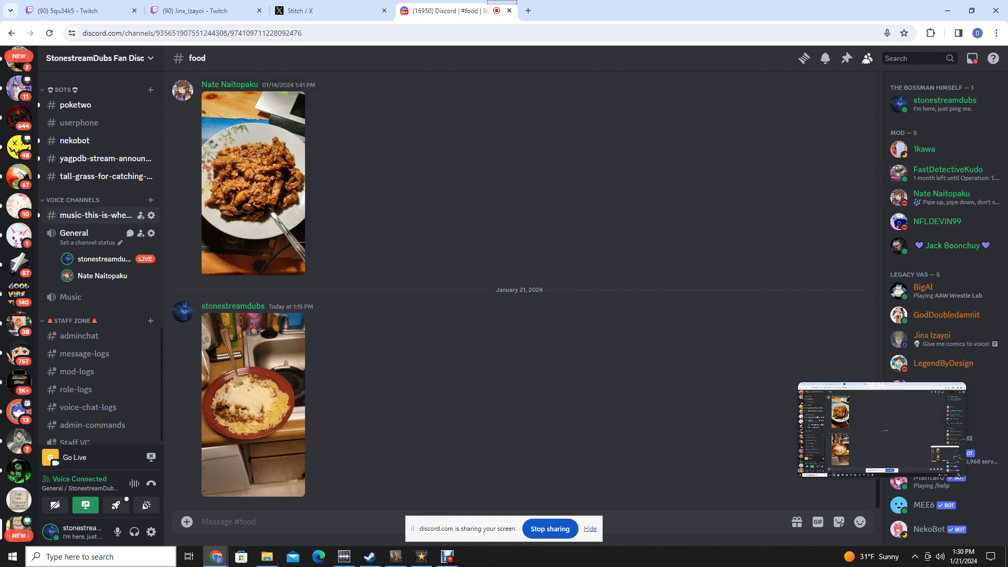
{"action": "scroll", "coordinate": [102, 407], "scroll_direction": "up", "scroll_amount": 5}
{"action": "scroll", "coordinate": [103, 408], "scroll_direction": "up", "scroll_amount": 5}
{"action": "scroll", "coordinate": [102, 408], "scroll_direction": "up", "scroll_amount": 3}
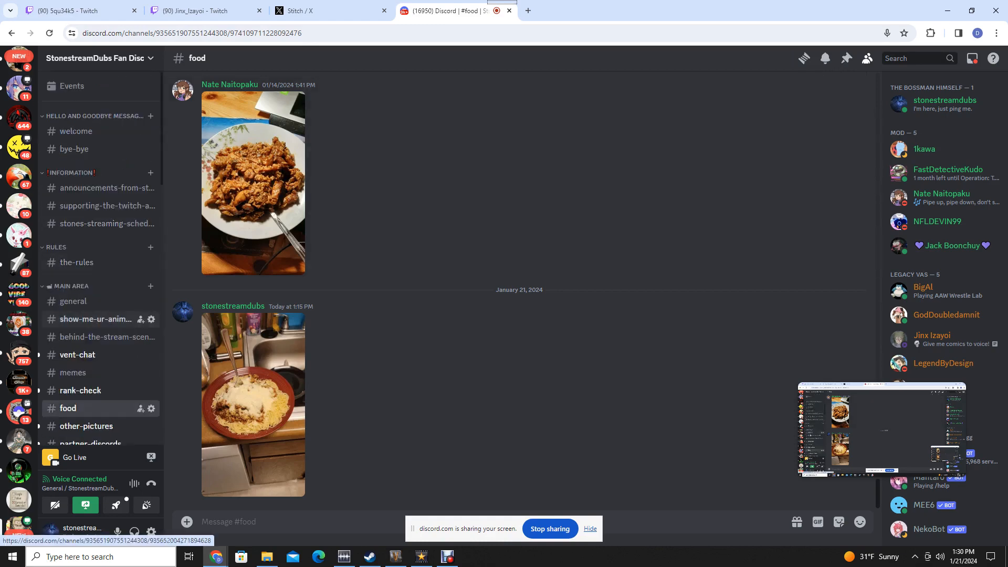
{"action": "left_click", "coordinate": [95, 319]}
{"action": "left_click", "coordinate": [73, 301]}
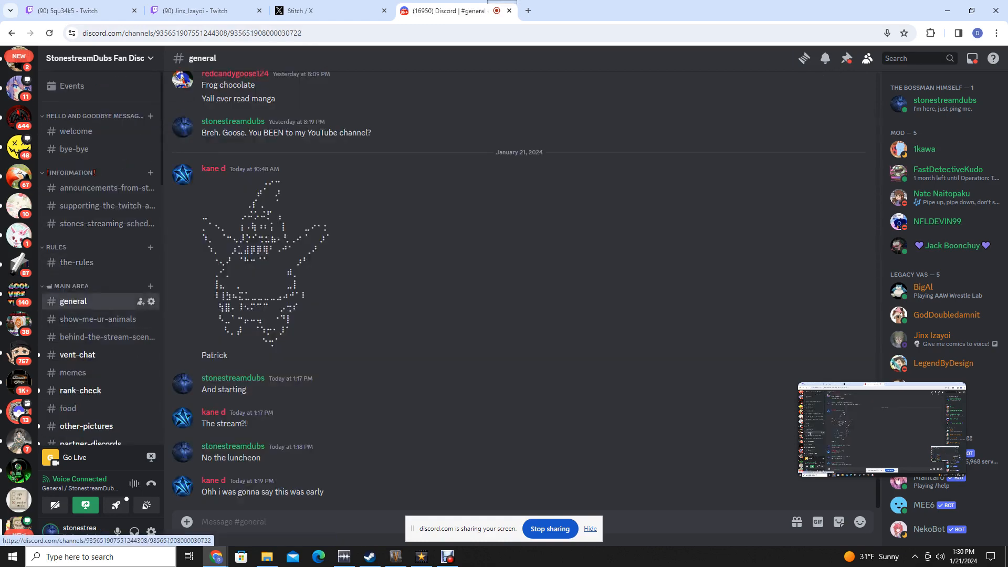
{"action": "type", "text": "@ang"}
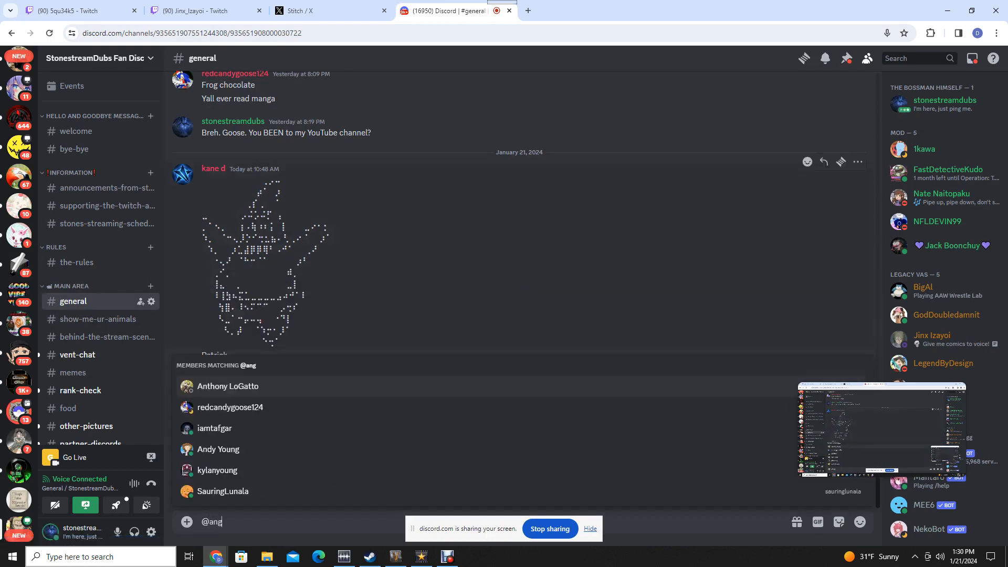
{"action": "key", "text": "BackSpace"}
{"action": "type", "text": "d"}
{"action": "key", "text": "Return"}
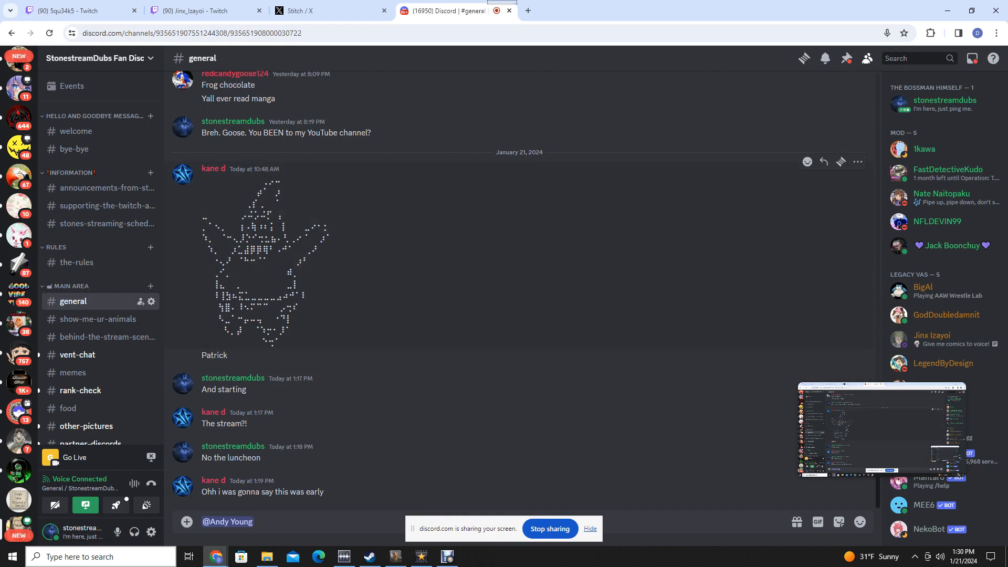
{"action": "type", "text": "starting"}
{"action": "key", "text": "Return"}
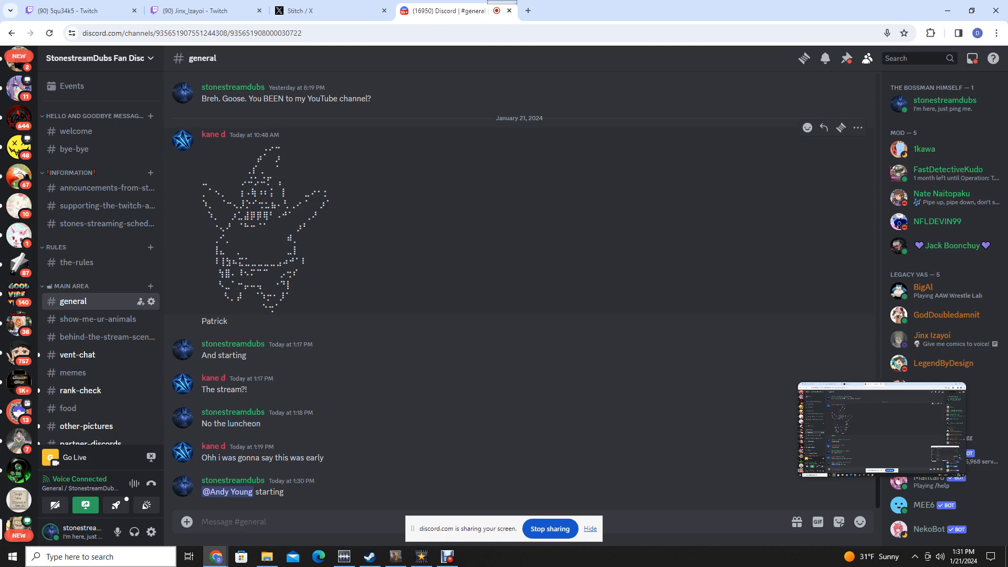
{"action": "scroll", "coordinate": [95, 300], "scroll_direction": "down", "scroll_amount": 1}
{"action": "scroll", "coordinate": [94, 297], "scroll_direction": "down", "scroll_amount": 4}
{"action": "scroll", "coordinate": [94, 298], "scroll_direction": "down", "scroll_amount": 3}
{"action": "scroll", "coordinate": [95, 298], "scroll_direction": "down", "scroll_amount": 1}
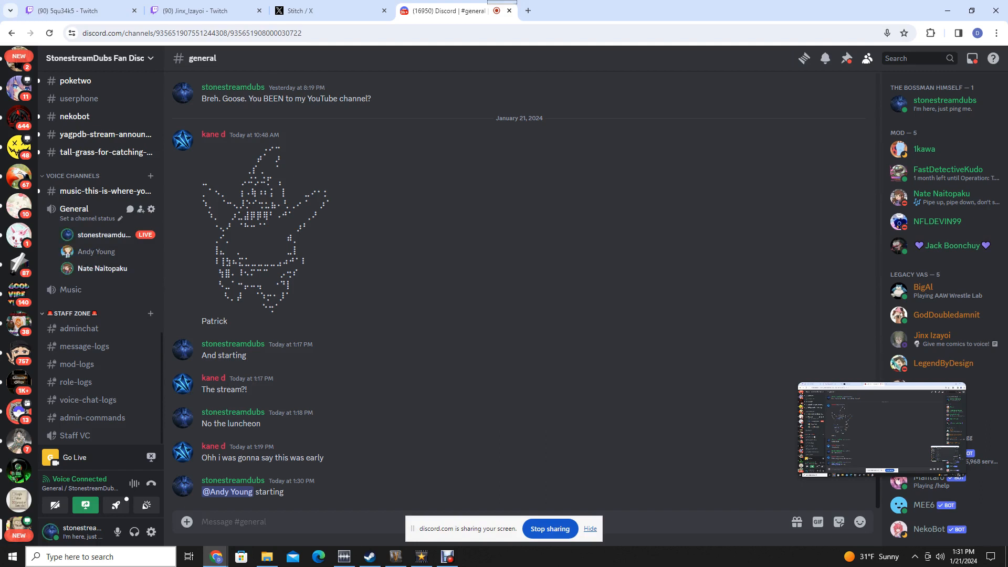
{"action": "scroll", "coordinate": [103, 308], "scroll_direction": "up", "scroll_amount": 3}
{"action": "scroll", "coordinate": [102, 307], "scroll_direction": "up", "scroll_amount": 3}
{"action": "scroll", "coordinate": [102, 308], "scroll_direction": "up", "scroll_amount": 3}
{"action": "scroll", "coordinate": [102, 308], "scroll_direction": "up", "scroll_amount": 3}
{"action": "scroll", "coordinate": [102, 308], "scroll_direction": "up", "scroll_amount": 3}
{"action": "scroll", "coordinate": [103, 299], "scroll_direction": "up", "scroll_amount": 1}
Open the food channel and view the spaghetti plate photo full size, then close it
{"action": "left_click", "coordinate": [103, 285]}
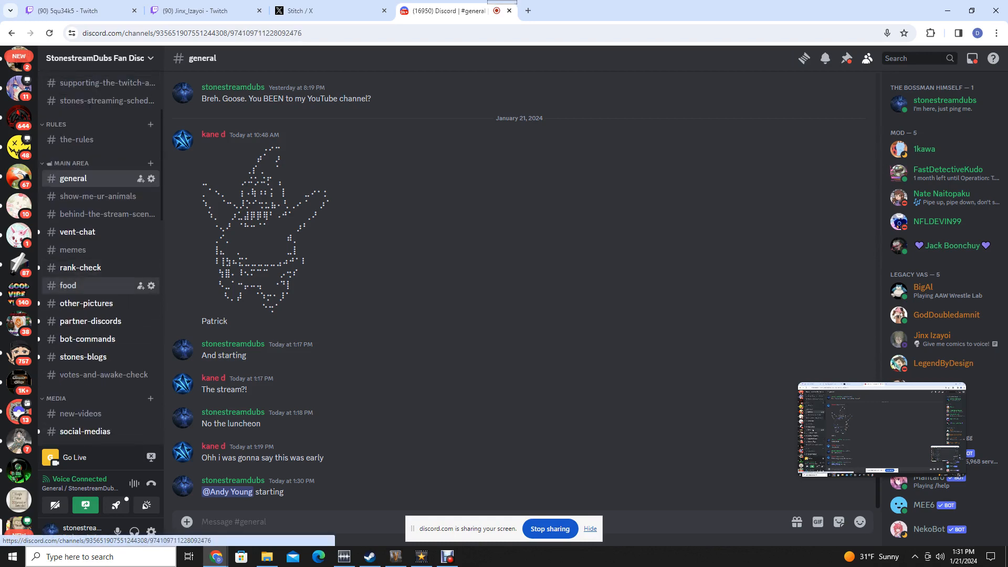
{"action": "left_click", "coordinate": [103, 285]}
{"action": "left_click", "coordinate": [253, 402]}
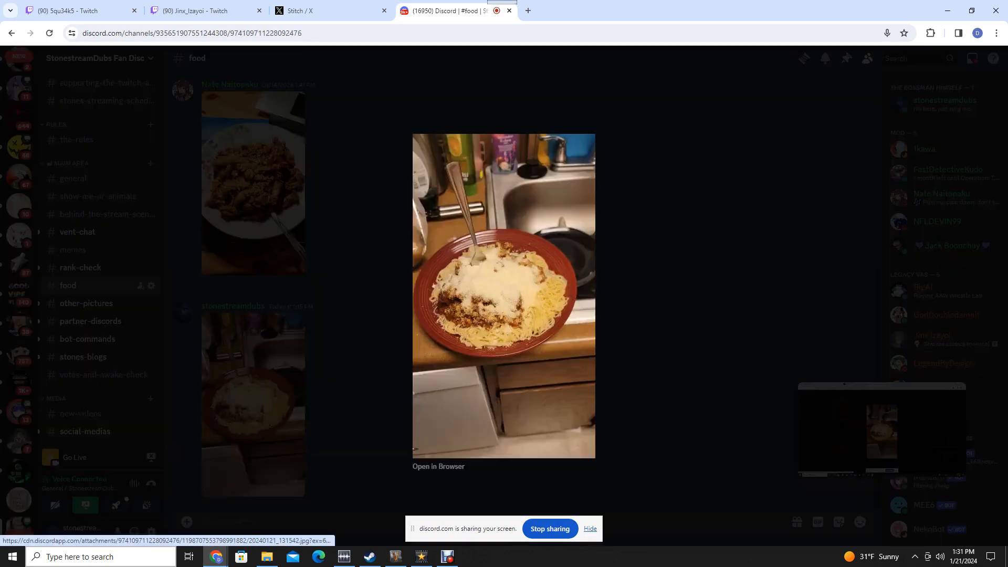
{"action": "key", "text": "Escape"}
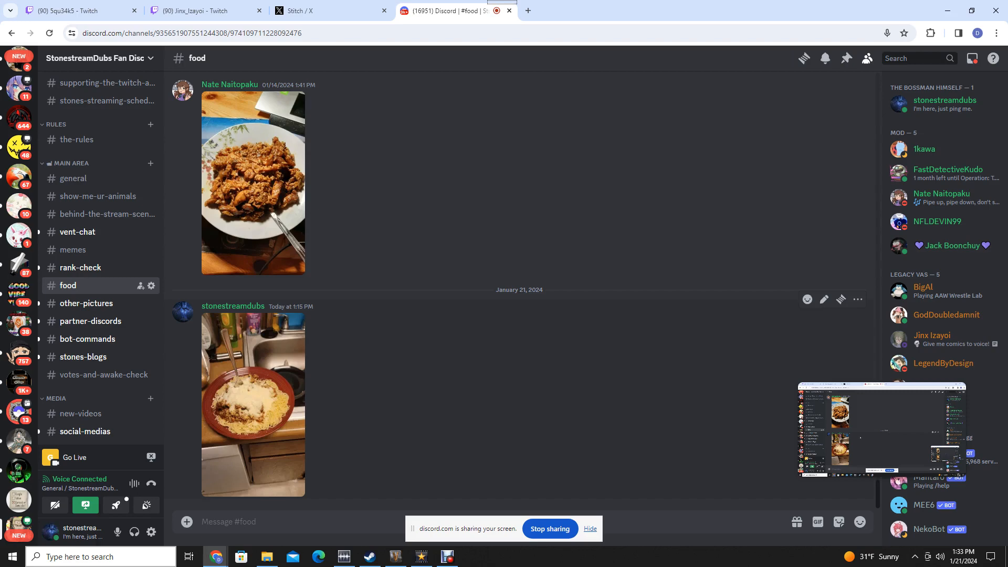
{"action": "scroll", "coordinate": [520, 292], "scroll_direction": "up", "scroll_amount": 1}
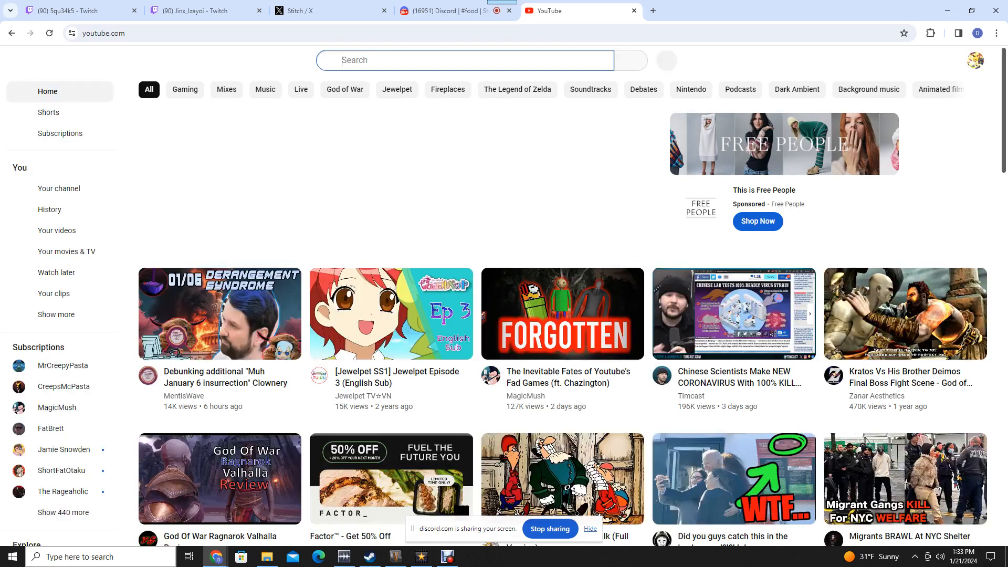
{"action": "type", "text": "joseph "}
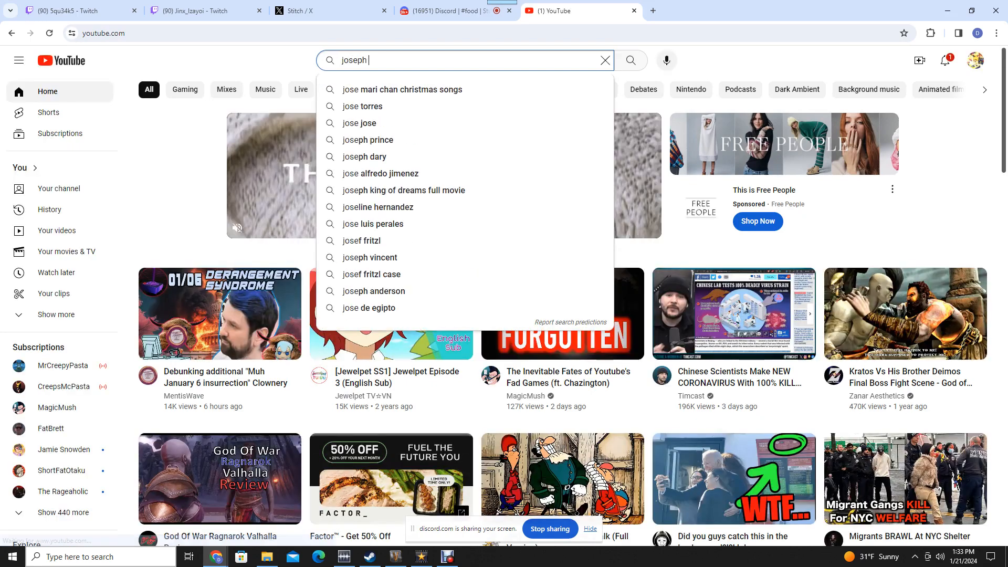
{"action": "type", "text": "joestar squid i"}
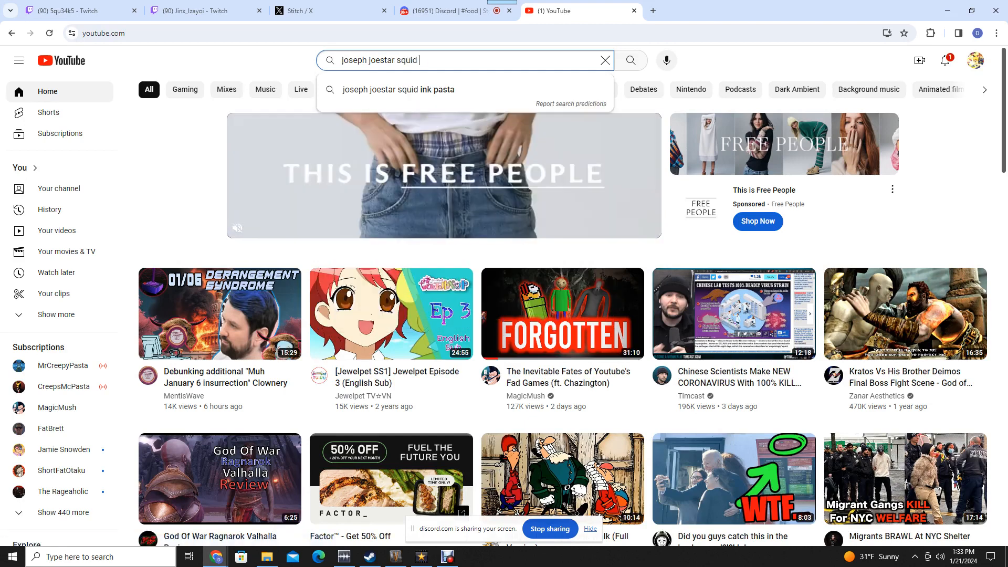
{"action": "type", "text": "nk pasta"}
Run the YouTube search for 'joseph joestar squid ink pasta', then return to the Discord chat
{"action": "key", "text": "Return"}
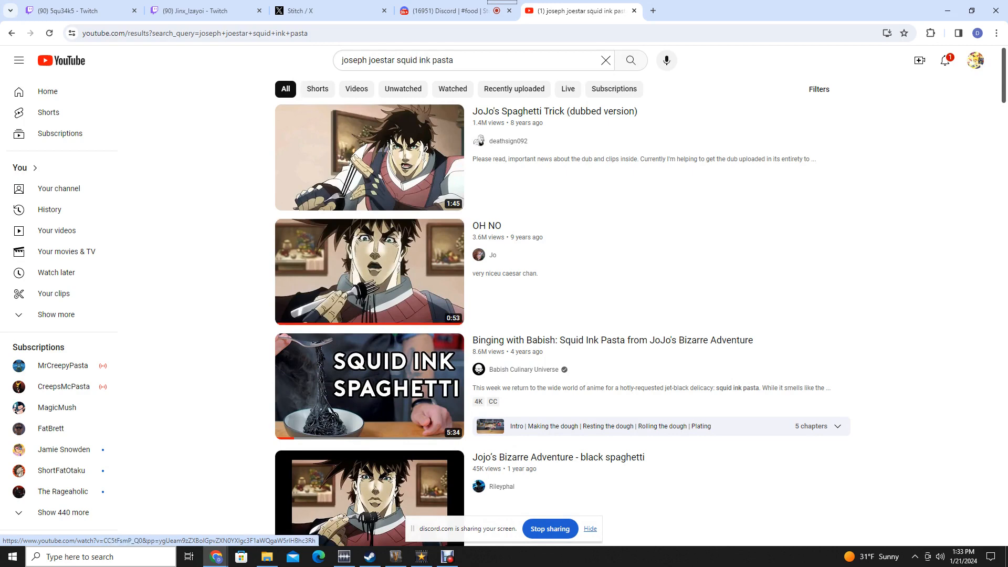
{"action": "key", "text": "ctrl+shift+Tab"}
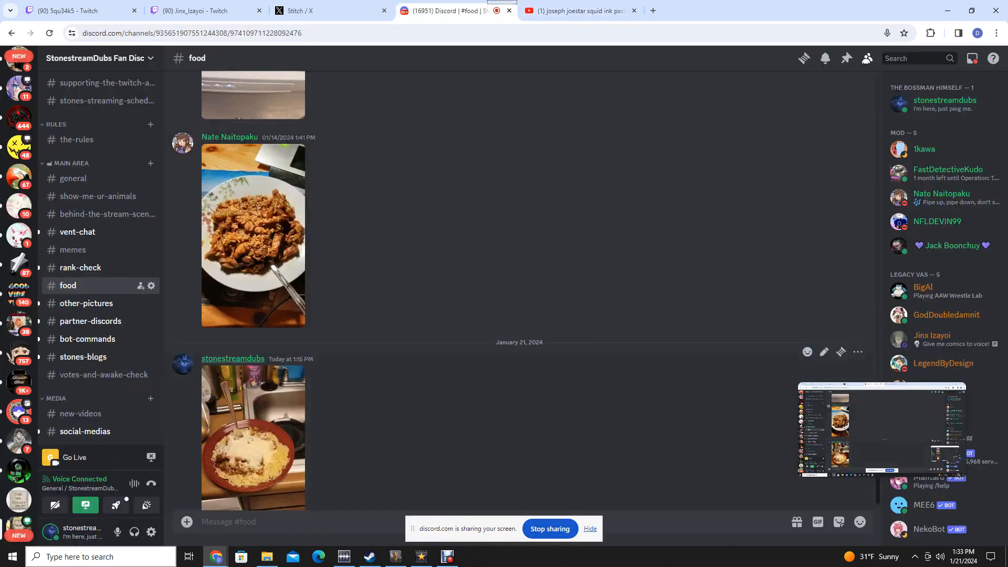
{"action": "scroll", "coordinate": [103, 361], "scroll_direction": "down", "scroll_amount": 2}
{"action": "scroll", "coordinate": [102, 361], "scroll_direction": "down", "scroll_amount": 3}
{"action": "scroll", "coordinate": [102, 360], "scroll_direction": "down", "scroll_amount": 2}
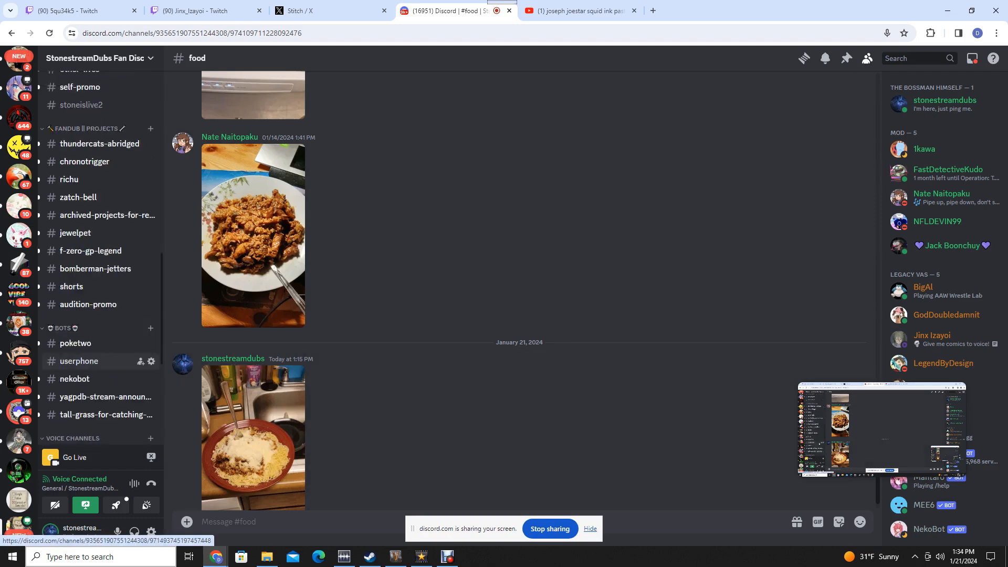
{"action": "scroll", "coordinate": [103, 360], "scroll_direction": "down", "scroll_amount": 4}
{"action": "scroll", "coordinate": [103, 378], "scroll_direction": "up", "scroll_amount": 3}
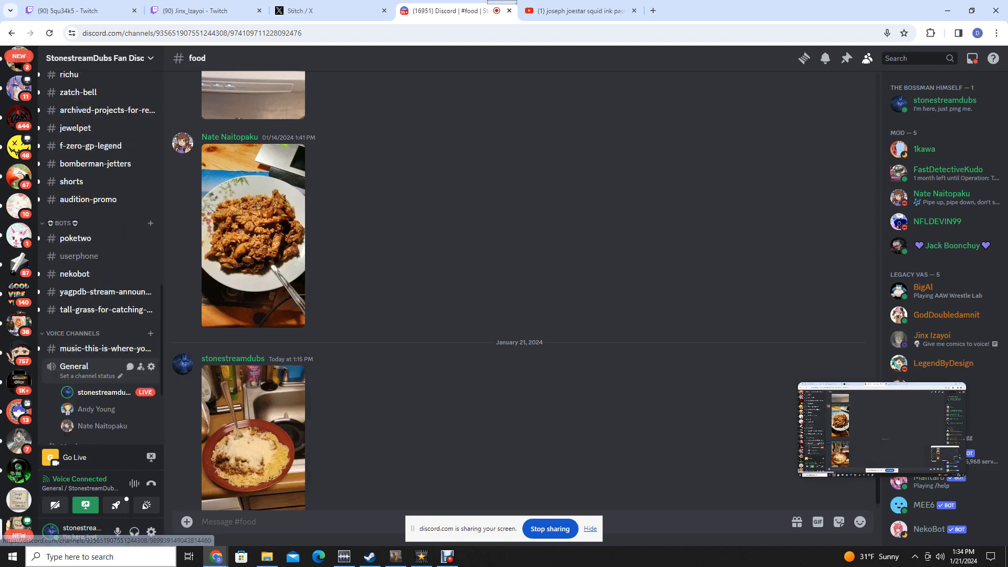
Enter the General voice call, stop the current screen stream and dismiss the feedback prompt
{"action": "left_click", "coordinate": [98, 393]}
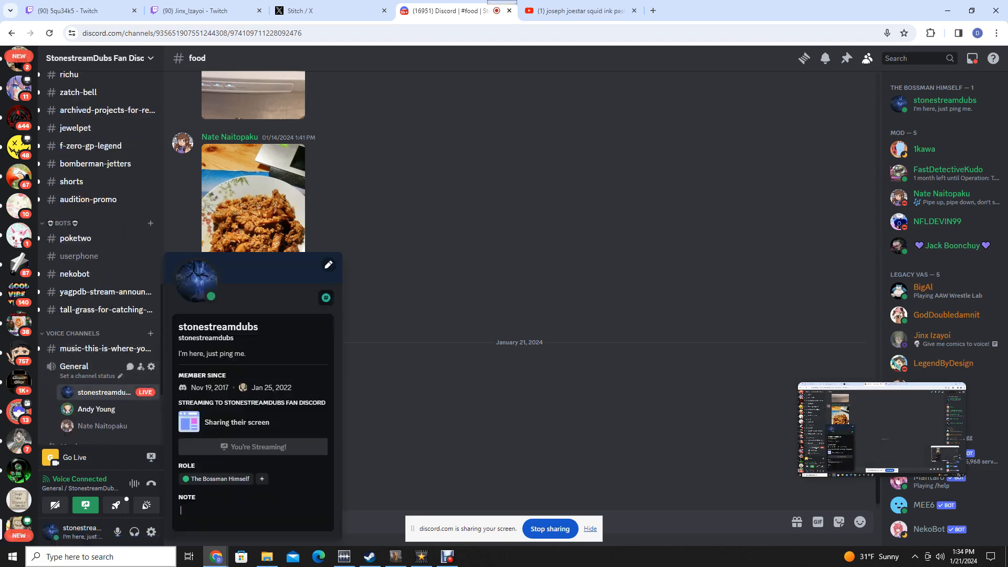
{"action": "left_click", "coordinate": [74, 366]}
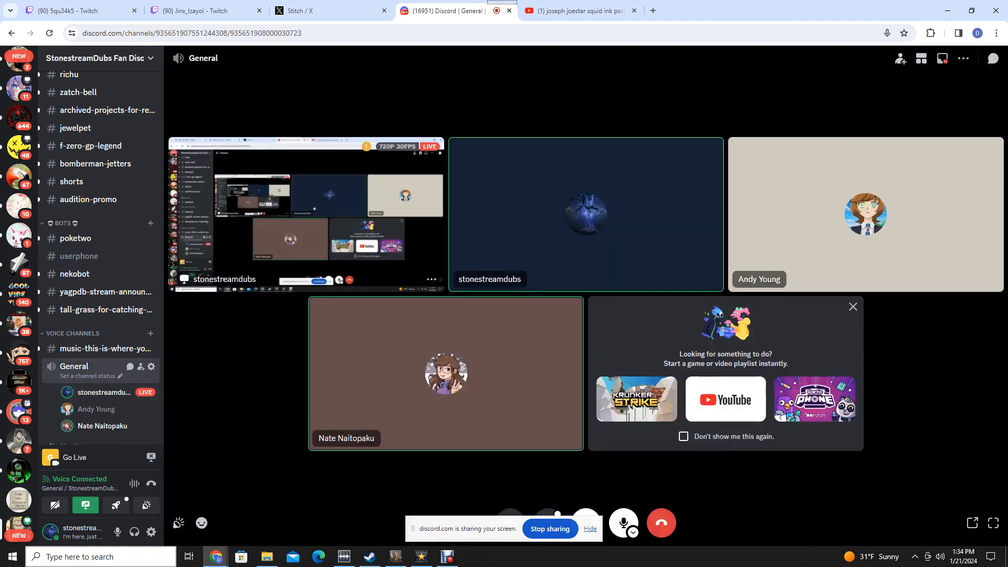
{"action": "left_click", "coordinate": [549, 528]}
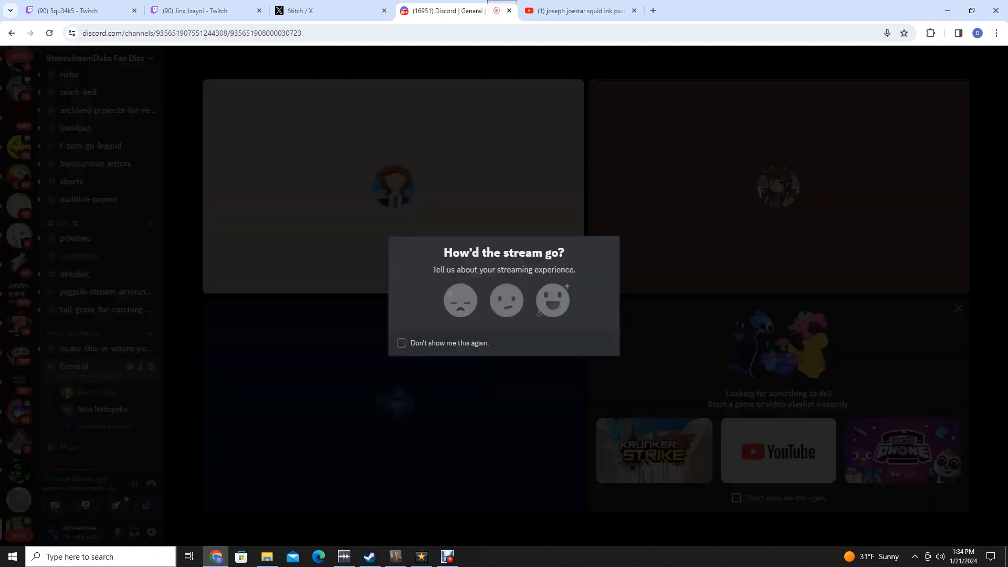
{"action": "key", "text": "Escape"}
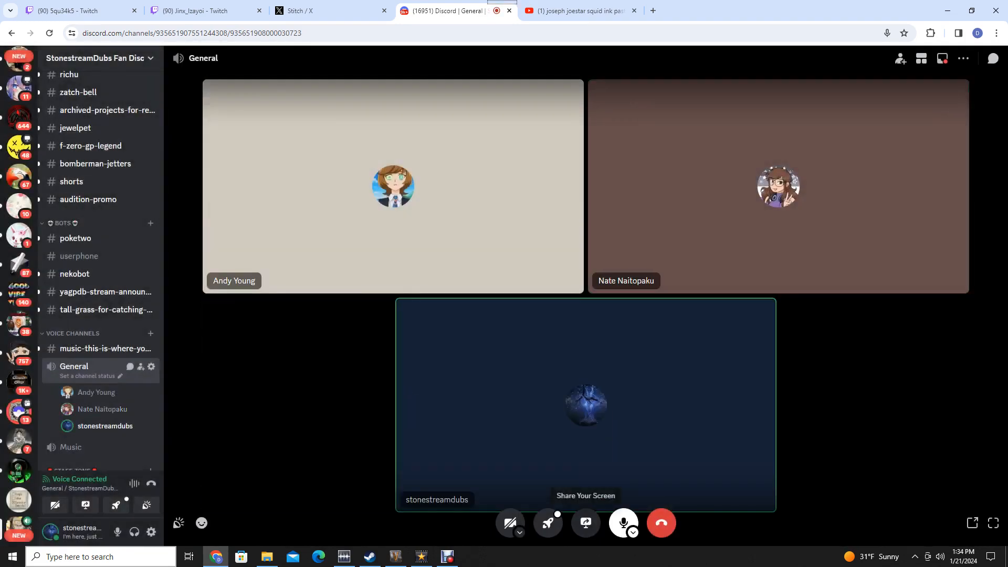
Share the YouTube results tab with the General voice call
{"action": "left_click", "coordinate": [585, 523]}
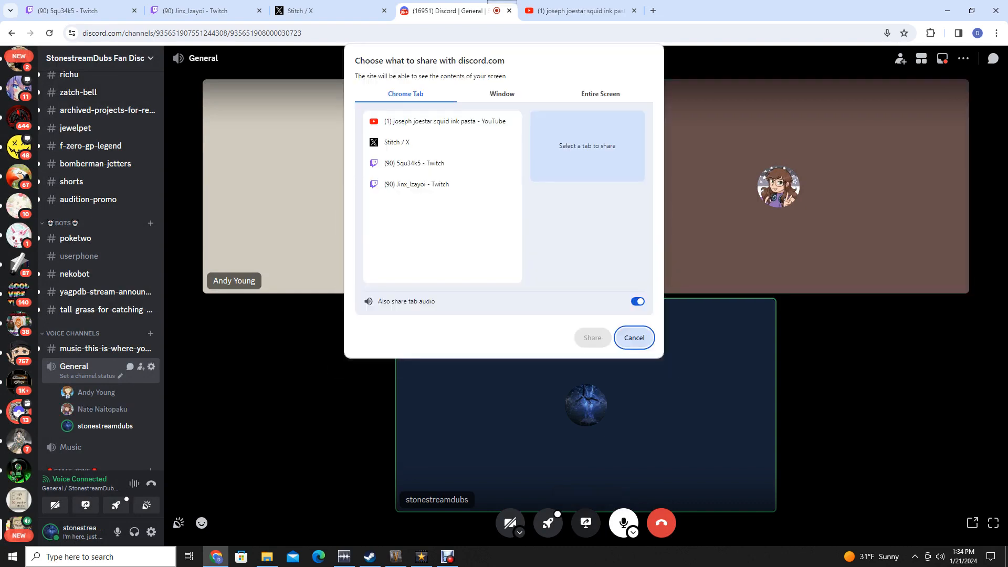
{"action": "key", "text": "Tab"}
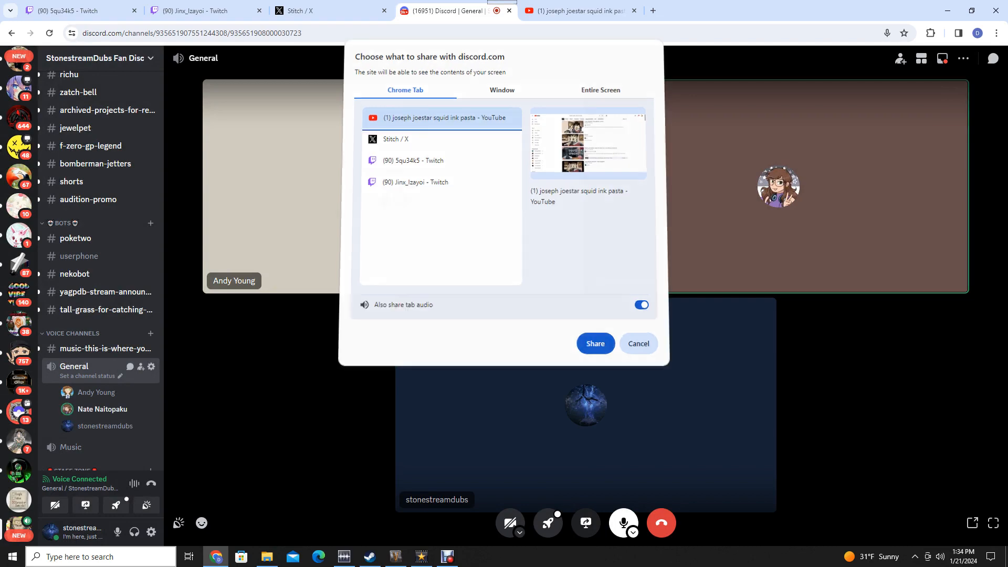
{"action": "key", "text": "Return"}
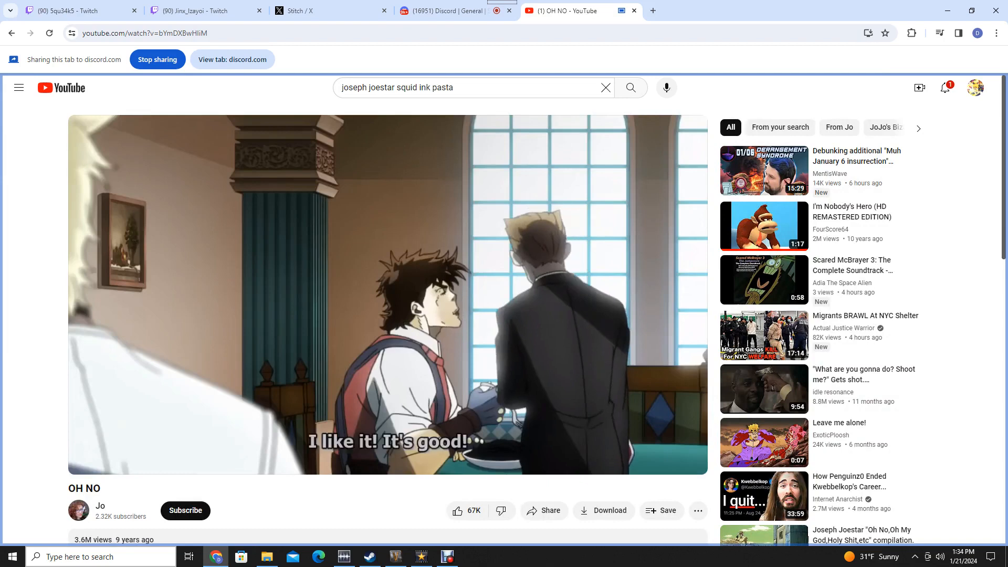
Pause and resume the squid ink pasta video, then close the YouTube tab
{"action": "key", "text": "space"}
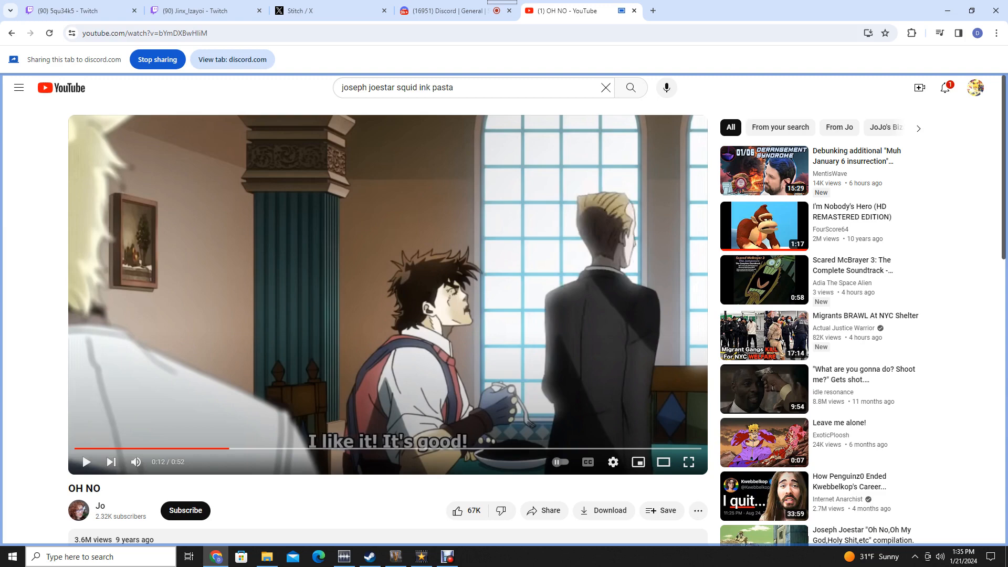
{"action": "key", "text": "space"}
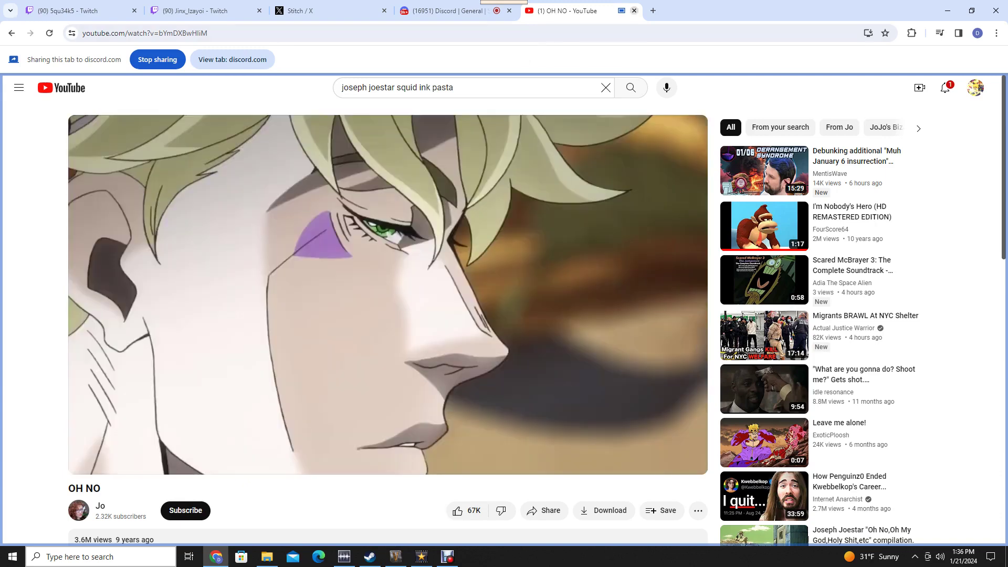
{"action": "left_click", "coordinate": [634, 11]}
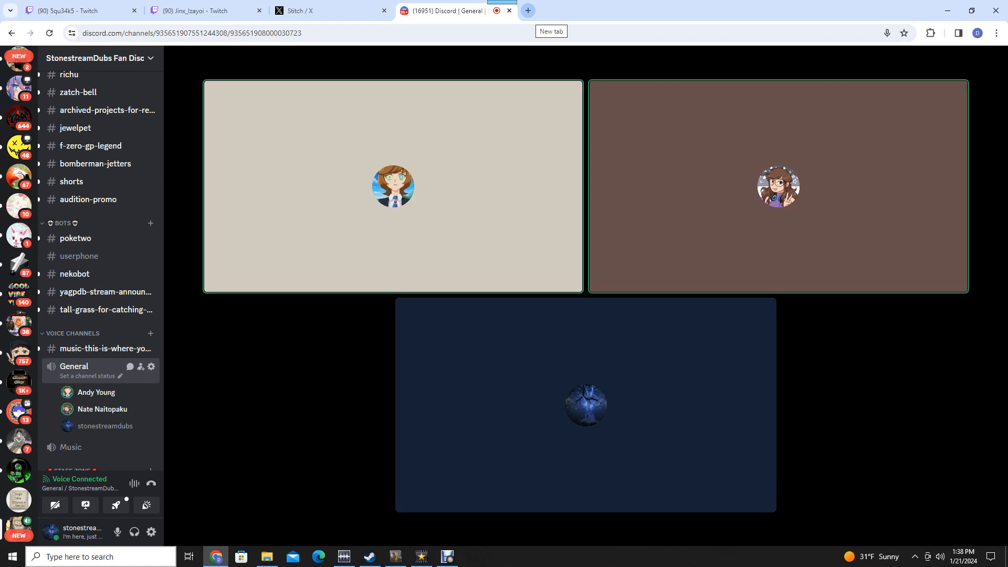
Open TikTok in a new tab and switch the Discord share to the entire screen
{"action": "left_click", "coordinate": [528, 11]}
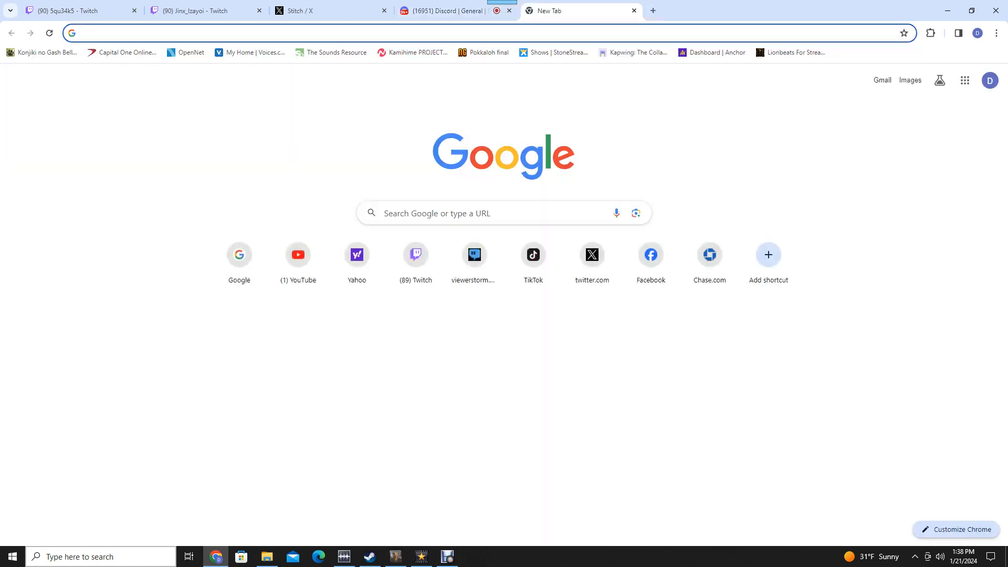
{"action": "type", "text": "tik"}
{"action": "key", "text": "Return"}
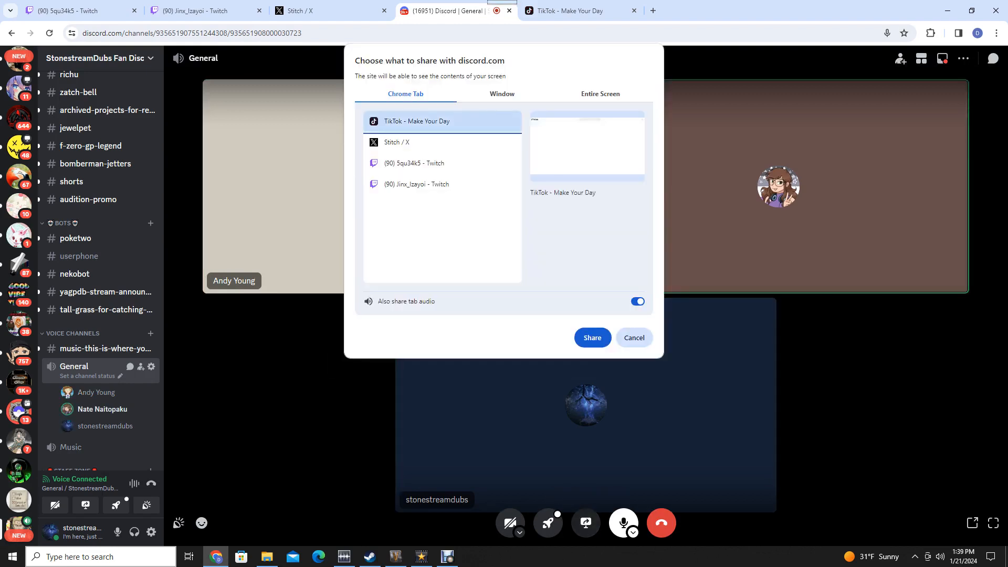
{"action": "left_click", "coordinate": [600, 94]}
{"action": "left_click", "coordinate": [433, 163]}
{"action": "left_click", "coordinate": [592, 337]}
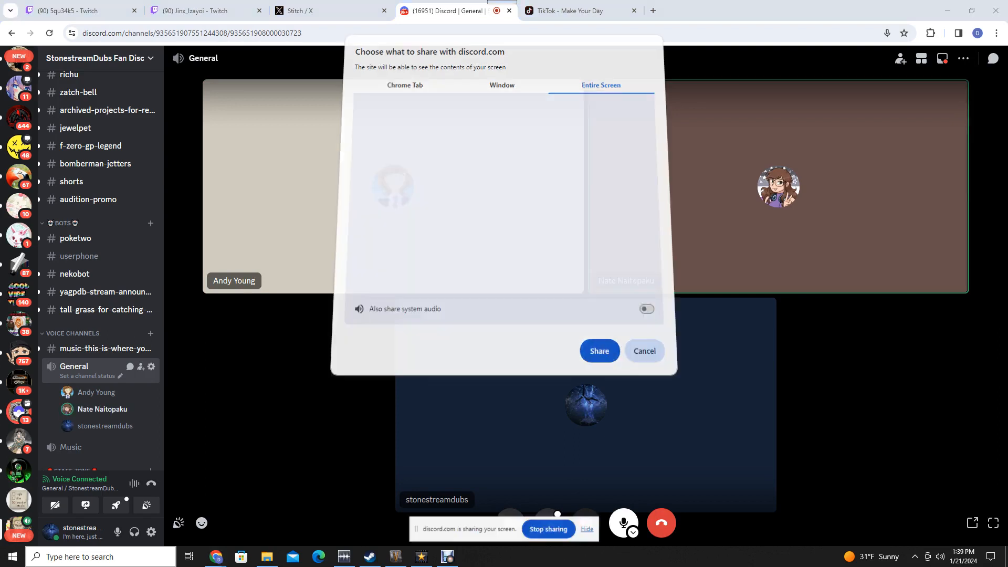
Open the Silly Boi dog video on the stonestreamdubs profile, then submit the address bar entry
{"action": "left_click", "coordinate": [579, 9]}
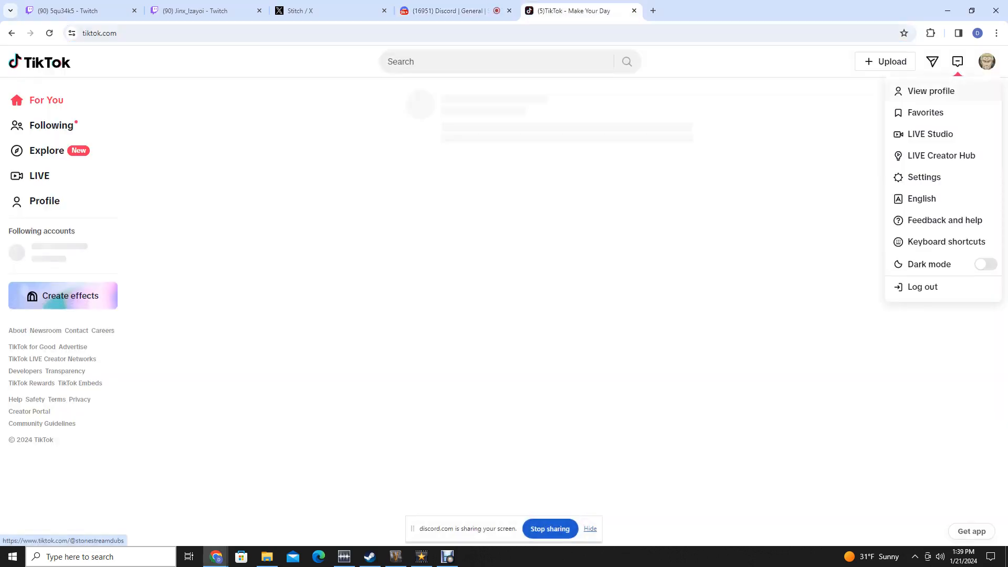
{"action": "left_click", "coordinate": [931, 90]}
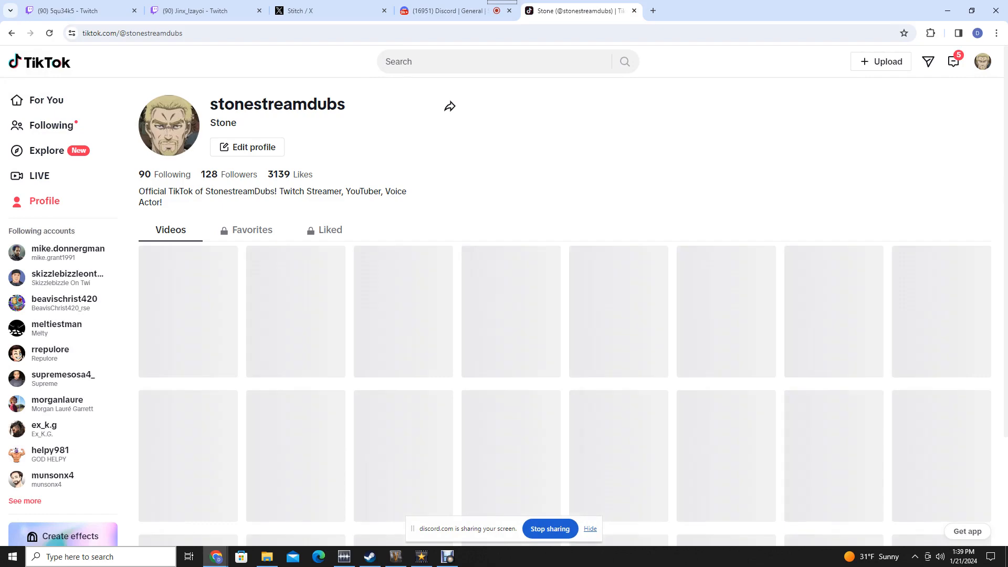
{"action": "scroll", "coordinate": [573, 312], "scroll_direction": "down", "scroll_amount": 4}
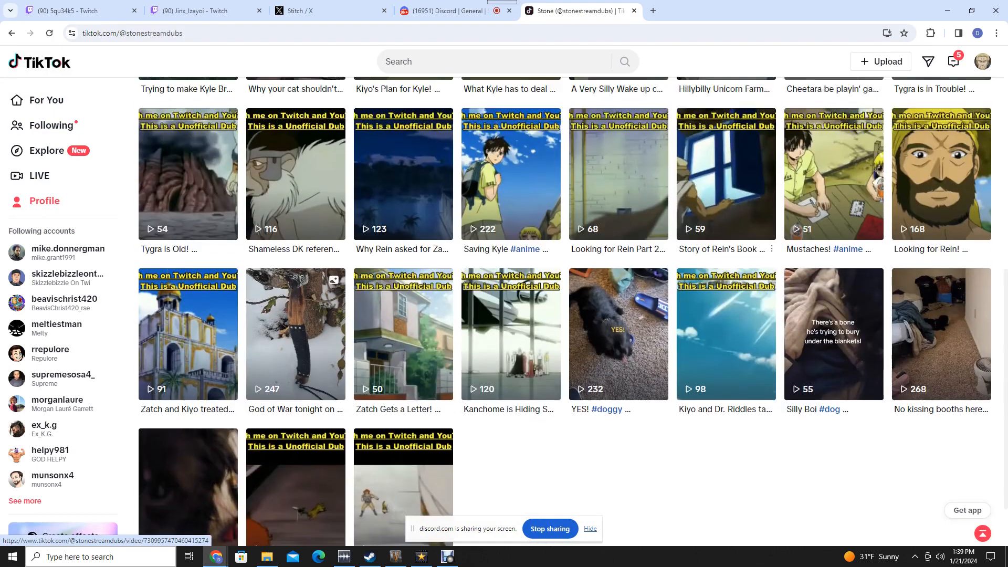
{"action": "scroll", "coordinate": [573, 311], "scroll_direction": "down", "scroll_amount": 2}
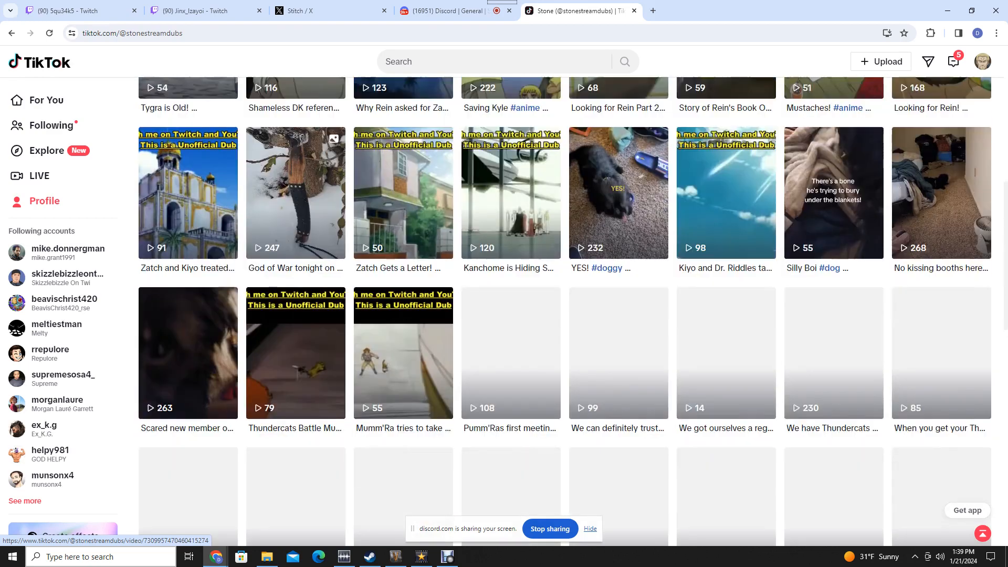
{"action": "left_click", "coordinate": [833, 196]}
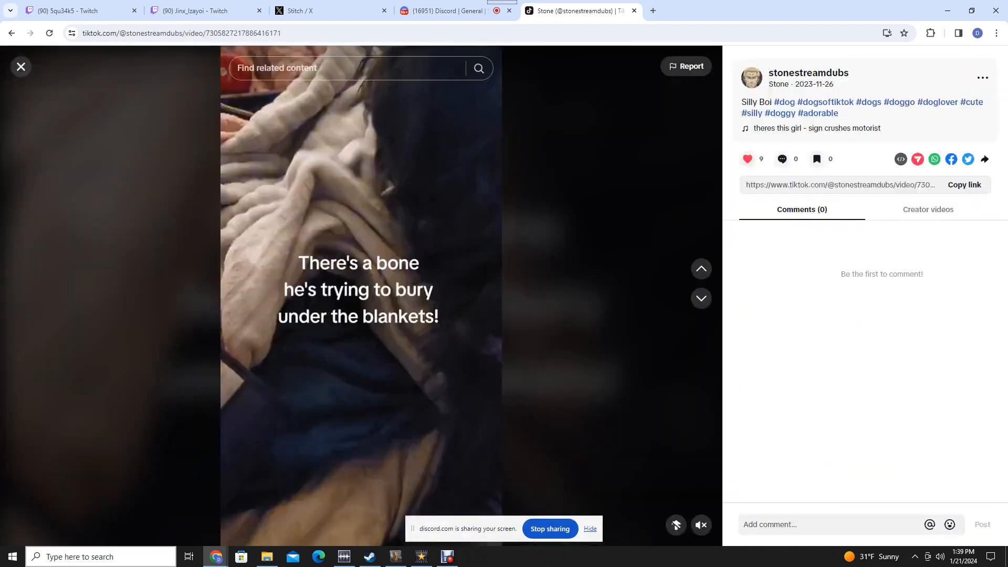
{"action": "right_click", "coordinate": [399, 202]}
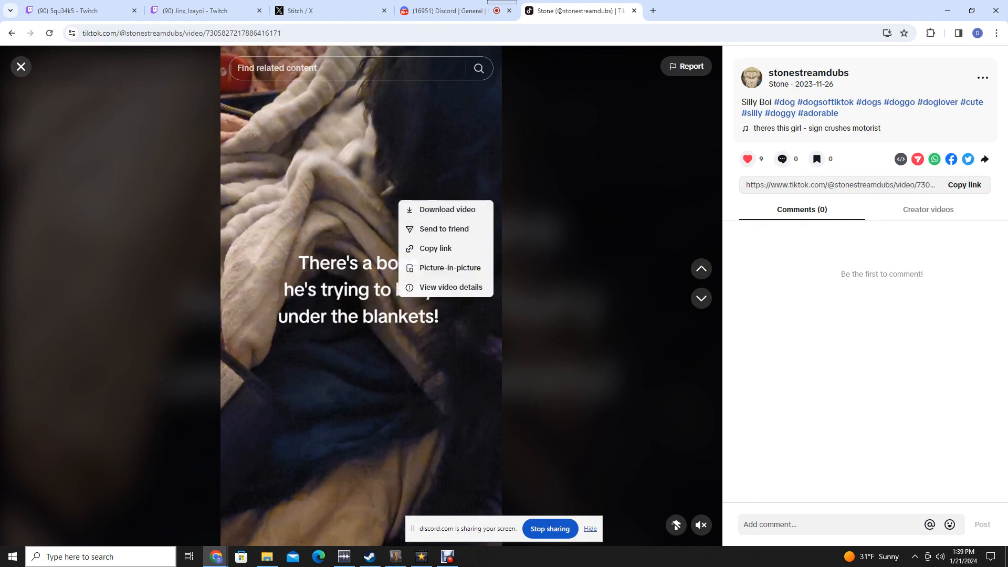
{"action": "key", "text": "Escape"}
{"action": "left_click", "coordinate": [181, 33]}
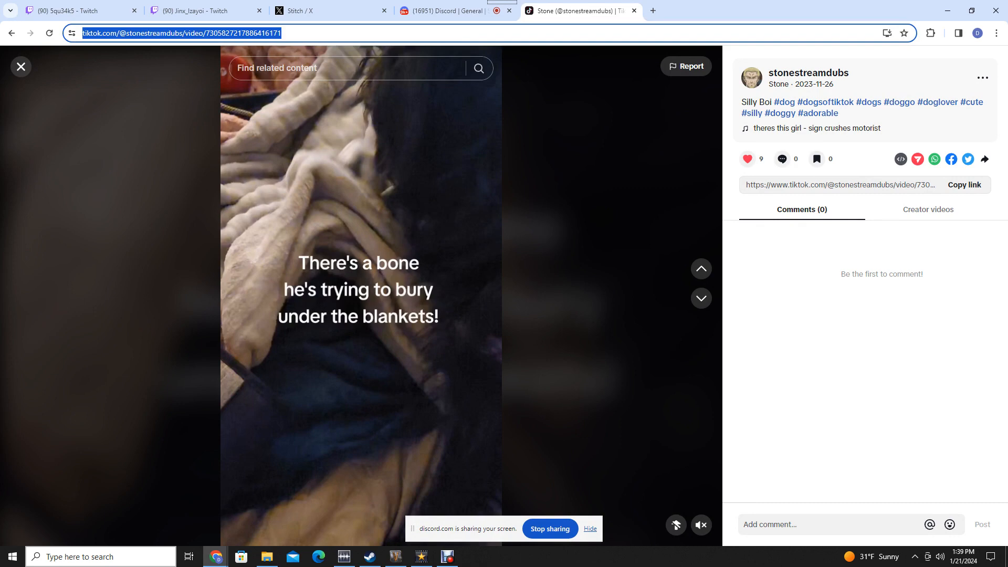
{"action": "type", "text": "\\"}
{"action": "key", "text": "Return"}
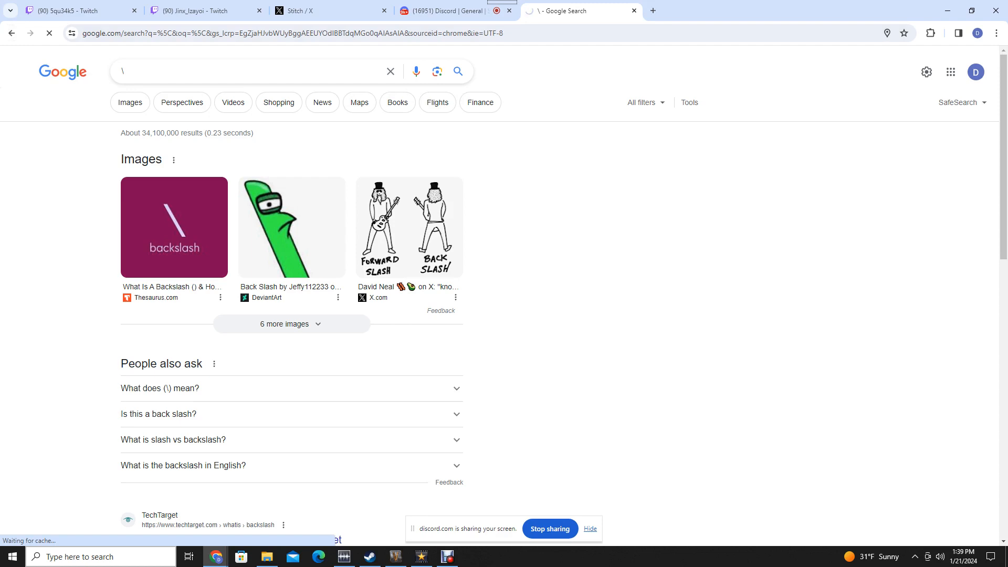
Leave the backslash search results and reload the stonestreamdubs dog video page
{"action": "left_click", "coordinate": [12, 33]}
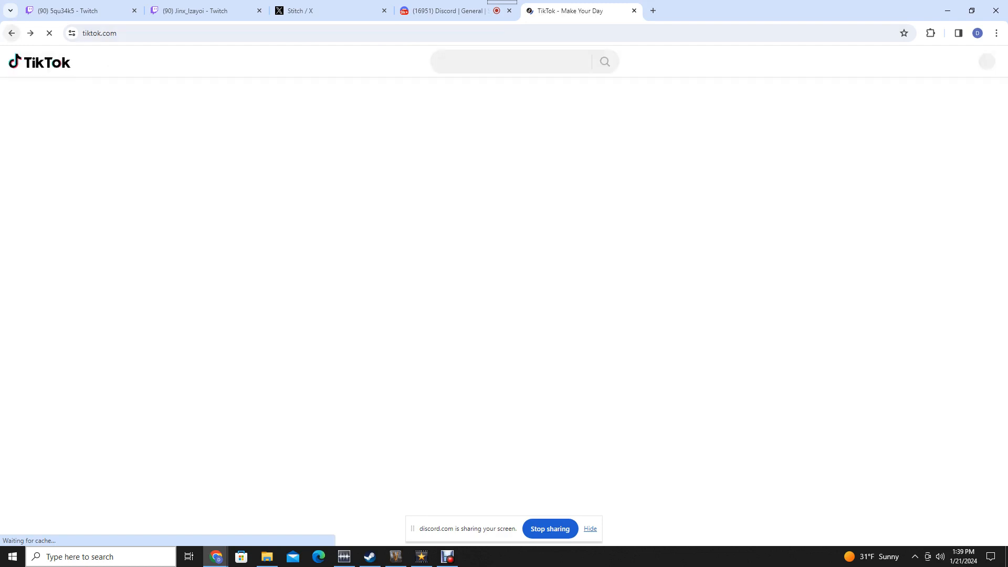
{"action": "left_click", "coordinate": [31, 33]}
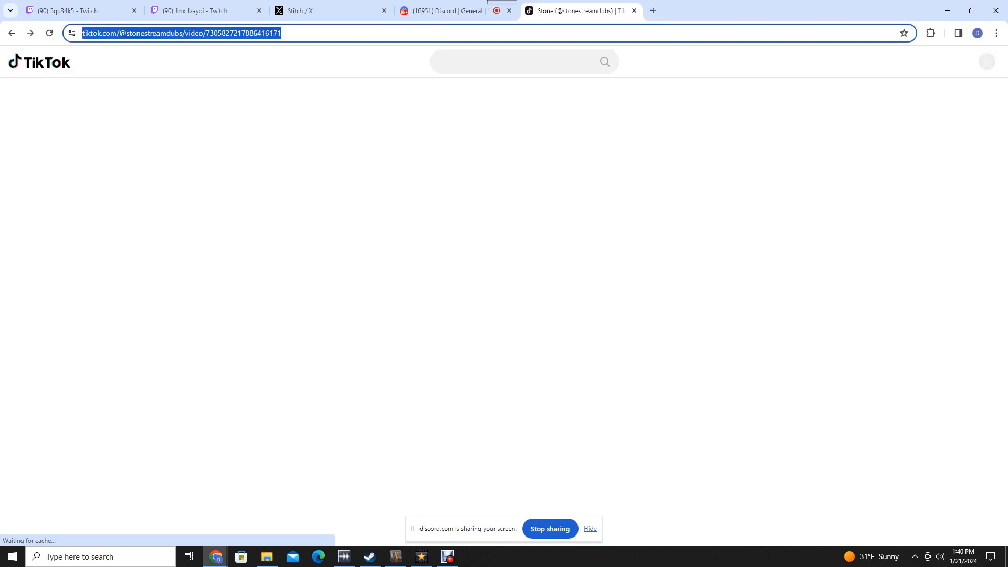
{"action": "key", "text": "Return"}
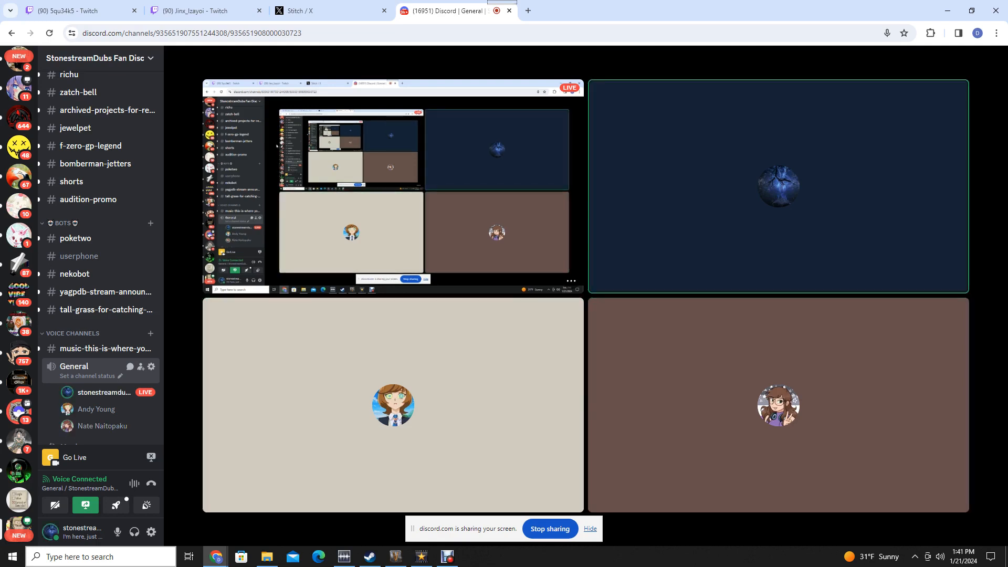
{"action": "scroll", "coordinate": [95, 231], "scroll_direction": "up", "scroll_amount": 5}
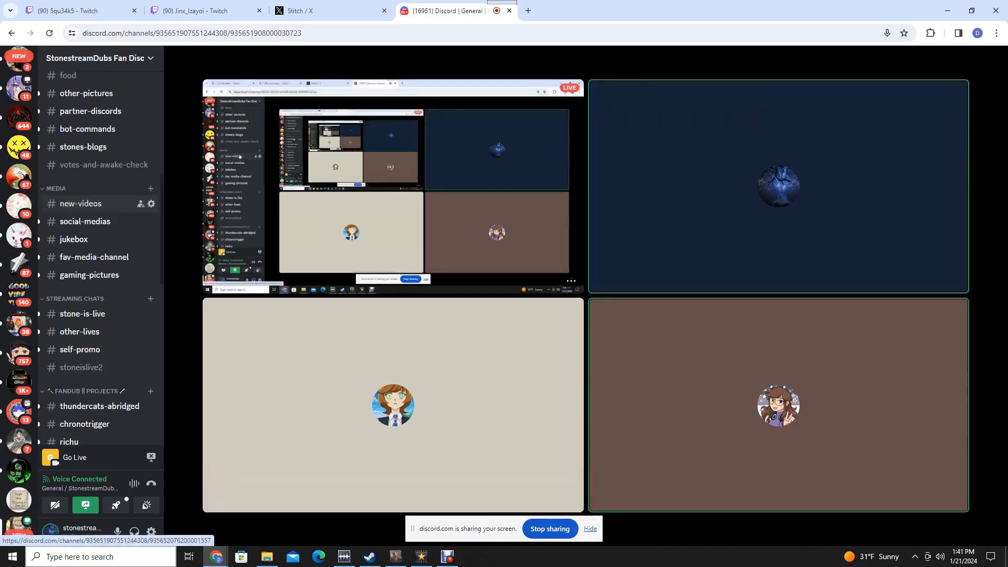
{"action": "scroll", "coordinate": [94, 231], "scroll_direction": "up", "scroll_amount": 5}
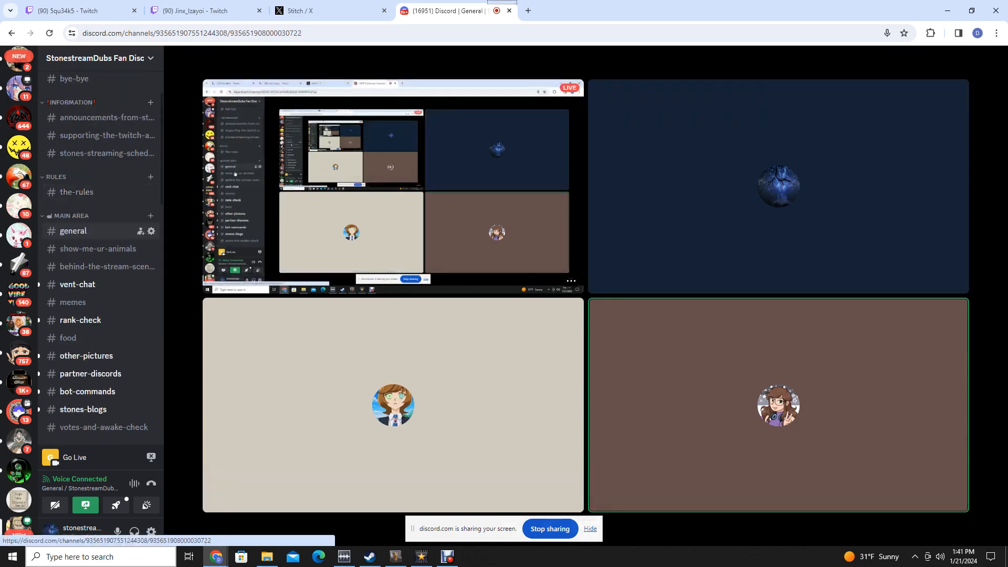
Switch from the call grid to #general, then to the #show-me-ur-animals channel
{"action": "left_click", "coordinate": [80, 230]}
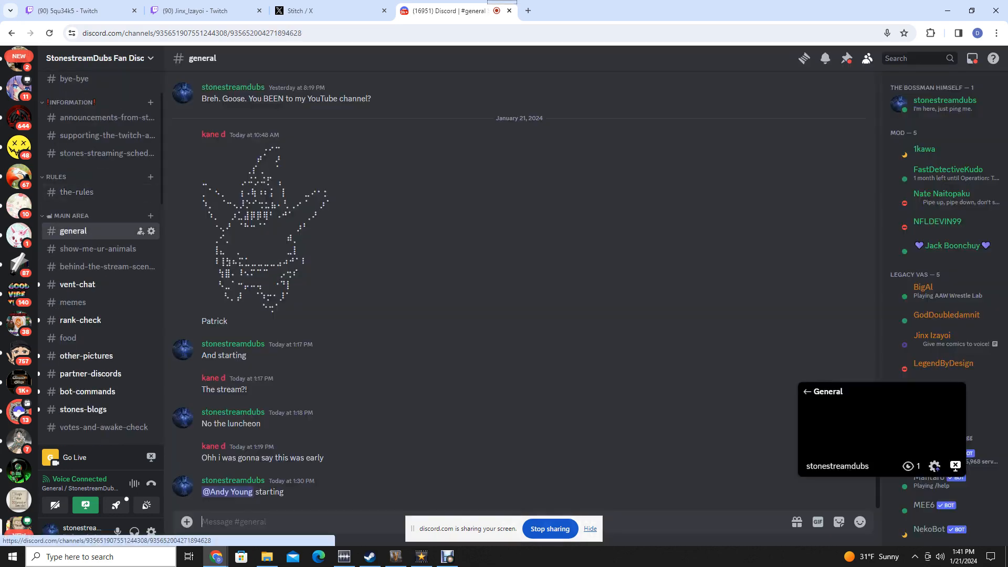
{"action": "left_click", "coordinate": [95, 248]}
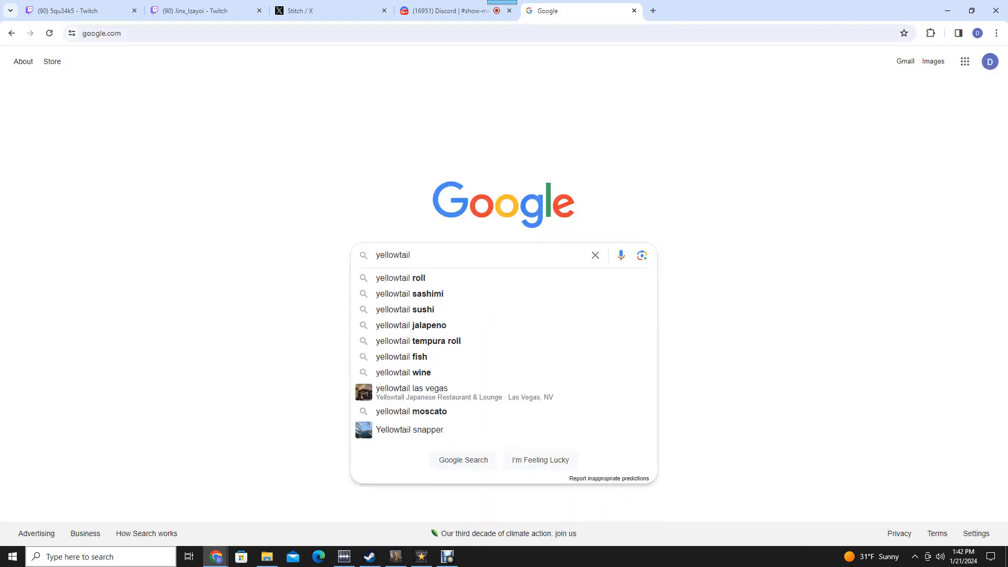
{"action": "type", "text": "fish"}
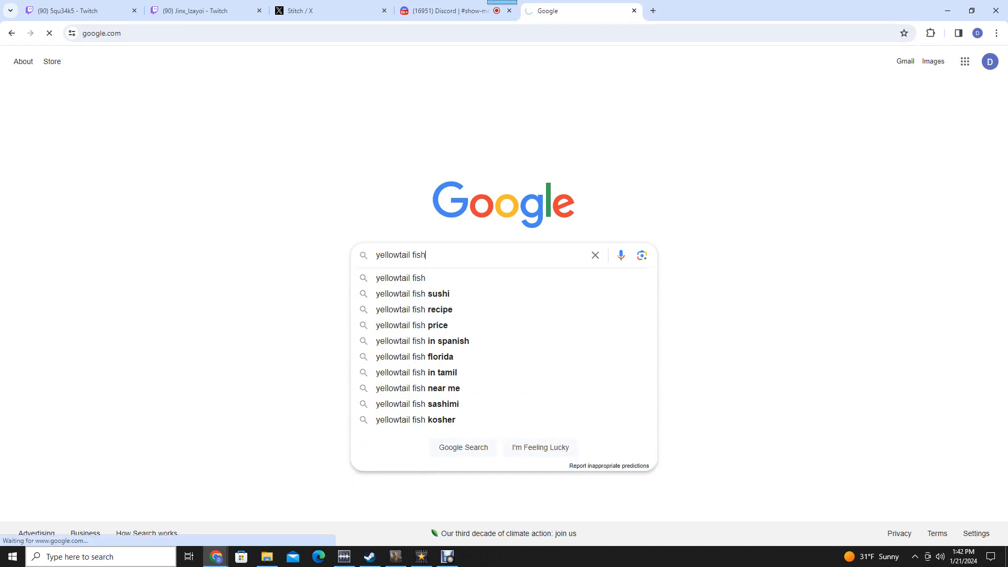
Search Google images for 'yellowtail fish' and preview the SeafoodSource picture, glancing at Discord
{"action": "key", "text": "Return"}
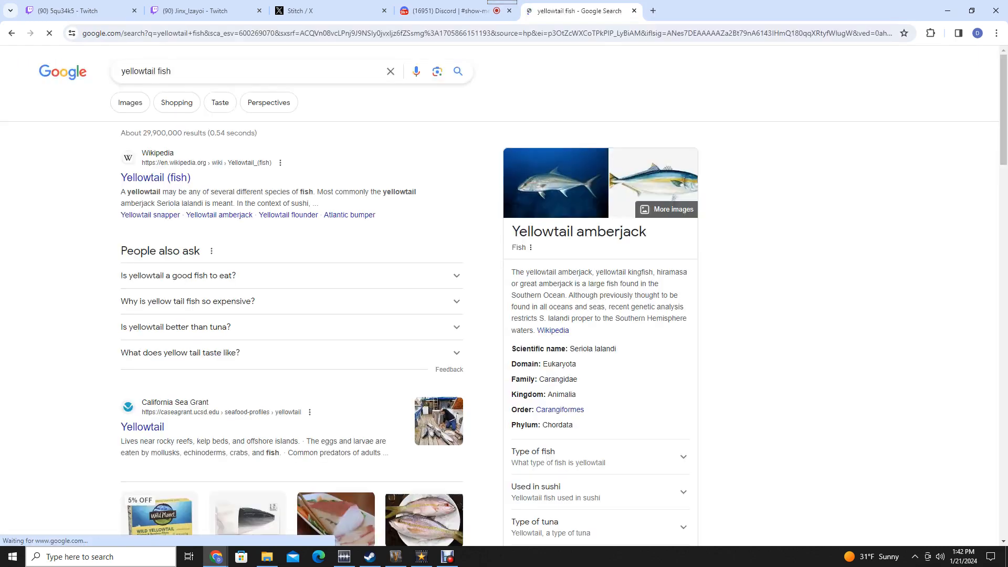
{"action": "left_click", "coordinate": [130, 102]}
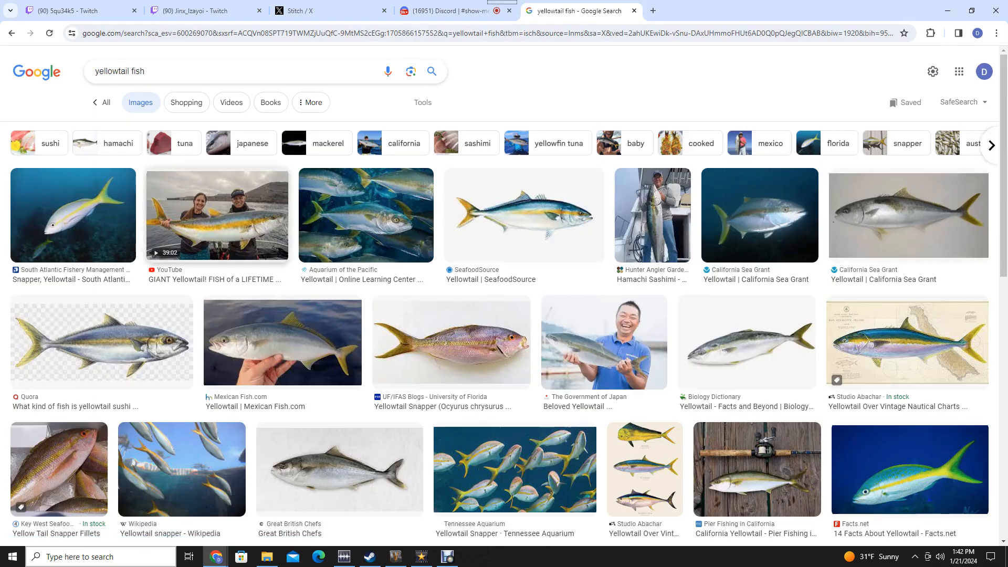
{"action": "left_click", "coordinate": [524, 217]}
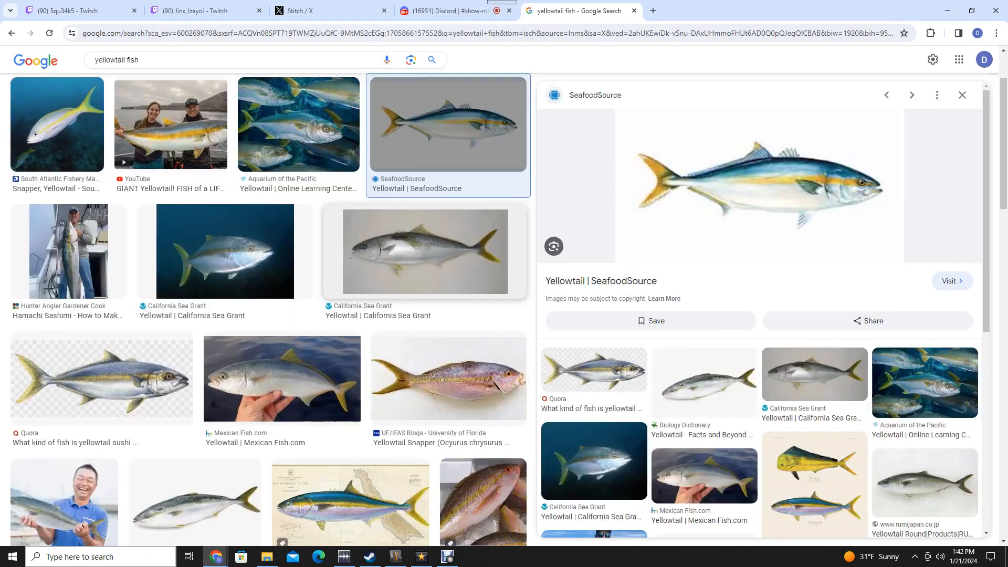
{"action": "key", "text": "ctrl+shift+Tab"}
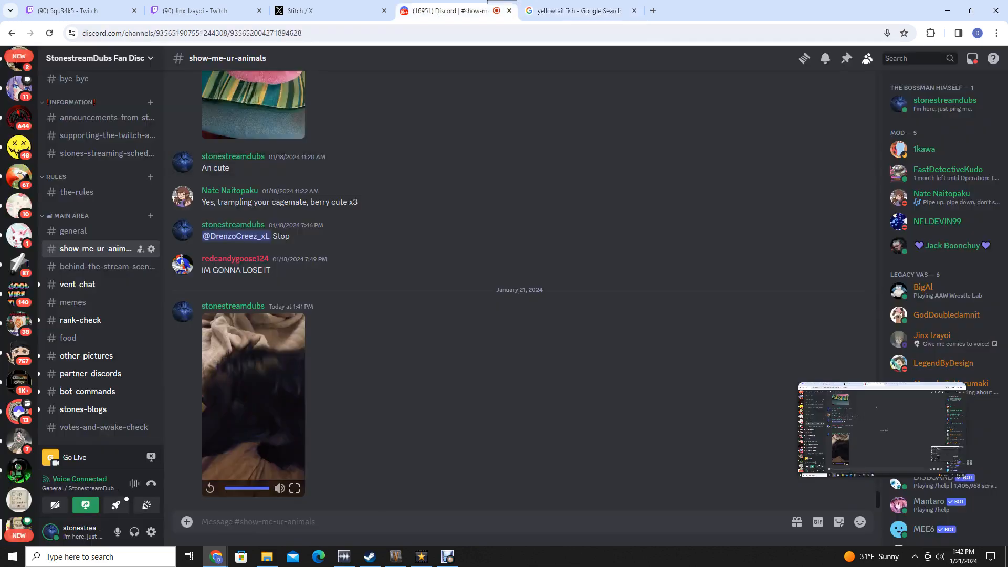
{"action": "key", "text": "ctrl+Tab"}
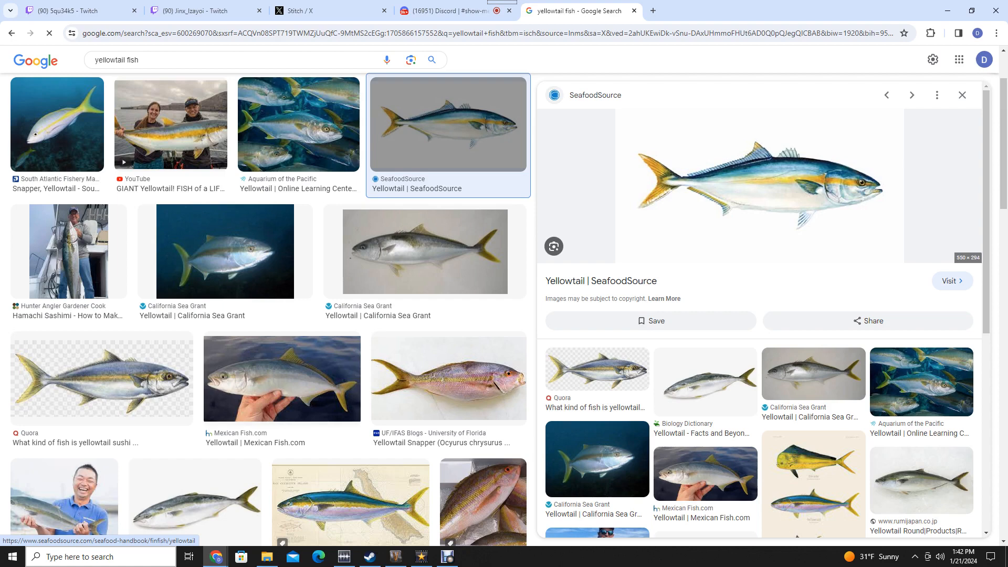
{"action": "scroll", "coordinate": [504, 314], "scroll_direction": "up", "scroll_amount": 1}
Search 'yellowtail fish zatch bell' and preview the 'Zatch loves yellowtail' picture and Anime Review Senpai GIF
{"action": "key", "text": "slash"}
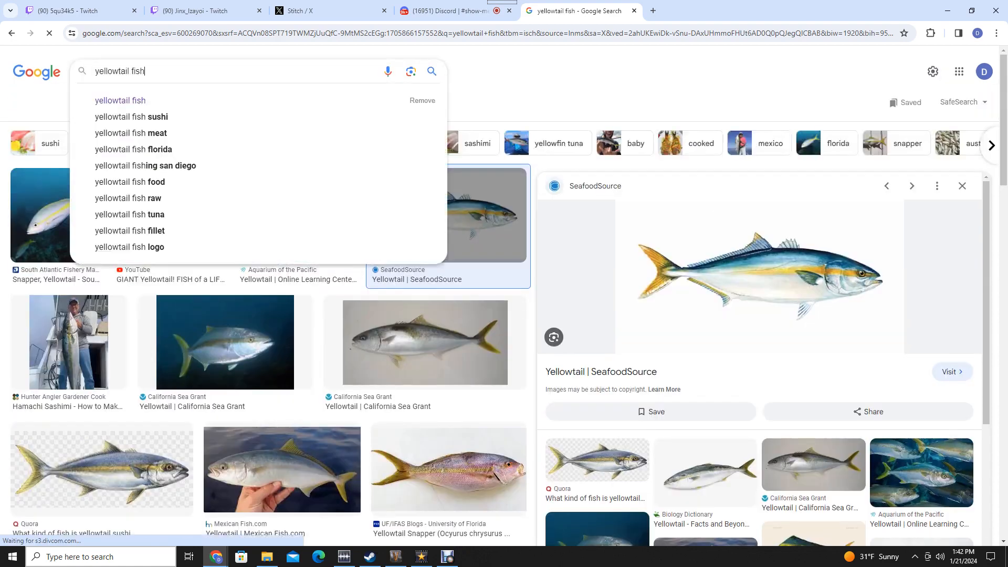
{"action": "type", "text": "zatch bell"}
{"action": "key", "text": "Return"}
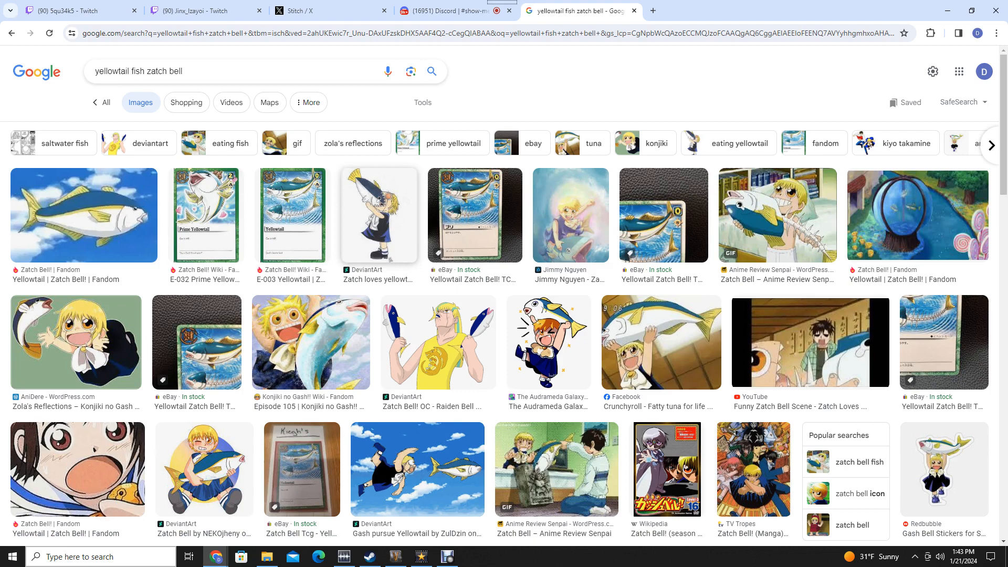
{"action": "left_click", "coordinate": [379, 214]}
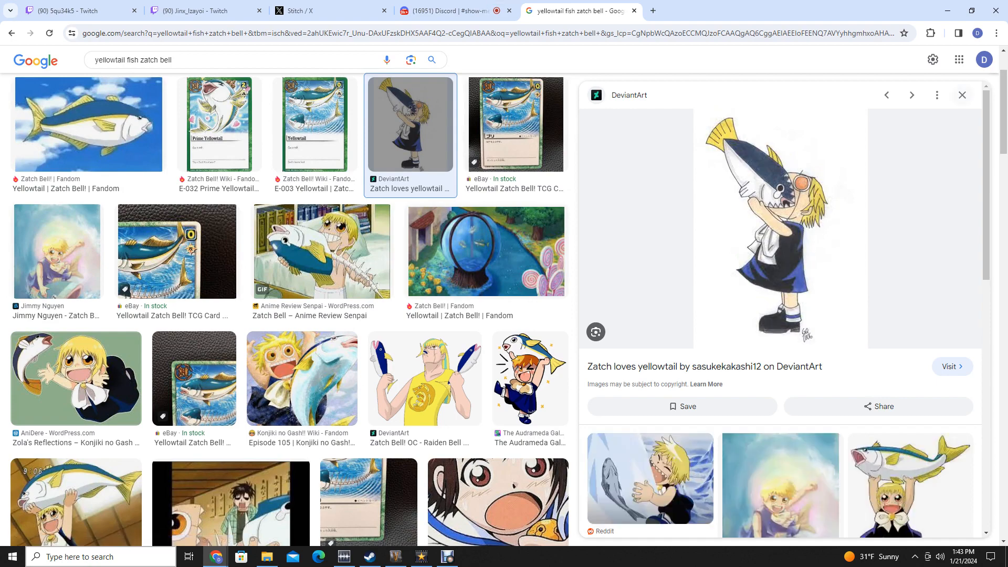
{"action": "key", "text": "Escape"}
{"action": "left_click", "coordinate": [777, 126]}
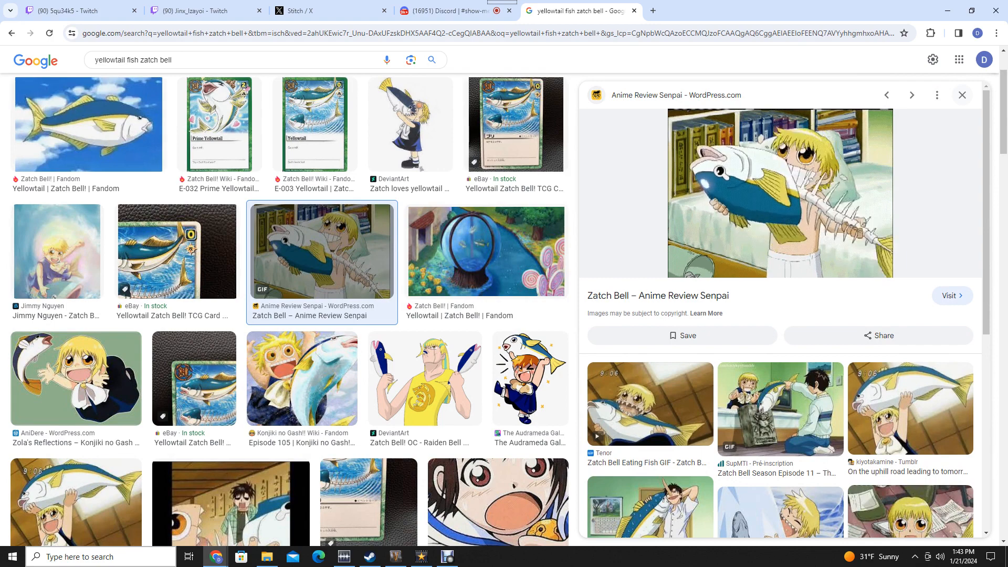
Return to the web results and replace 'fish zatch bell' in the query with 'fillet price'
{"action": "key", "text": "Escape"}
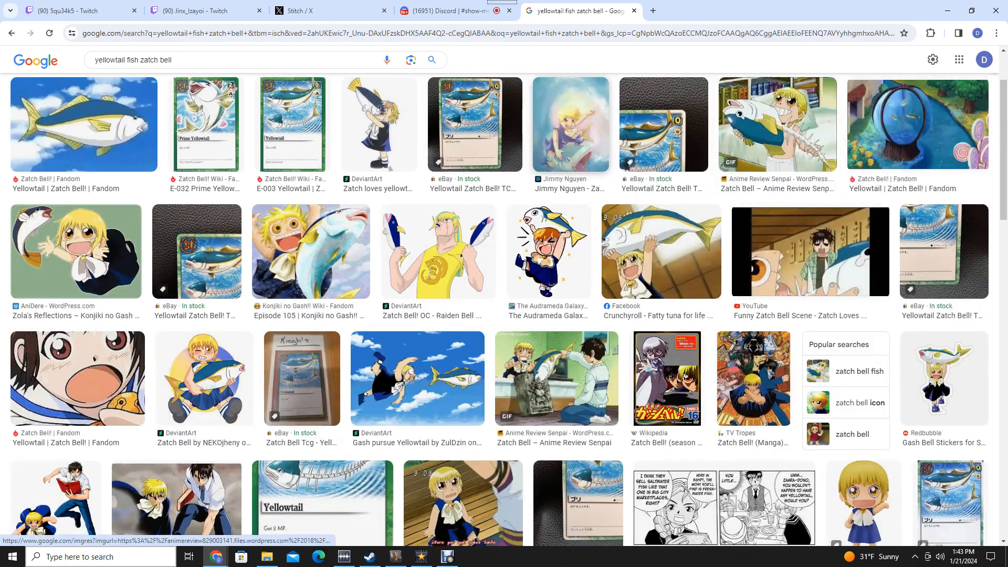
{"action": "key", "text": "alt+Left"}
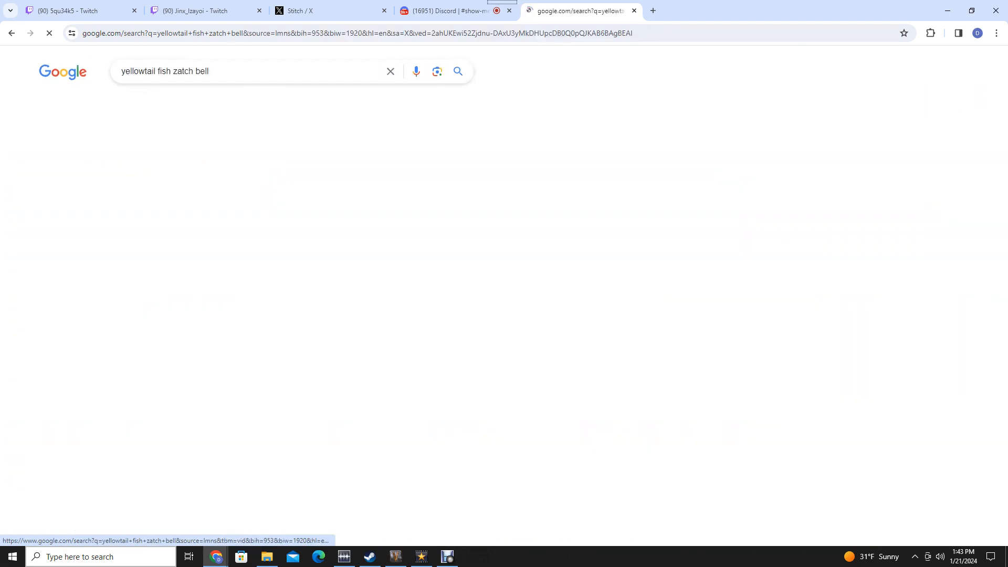
{"action": "key", "text": "ctrl+shift+Left"}
{"action": "key", "text": "ctrl+shift+Left"}
{"action": "key", "text": "ctrl+shift+Left"}
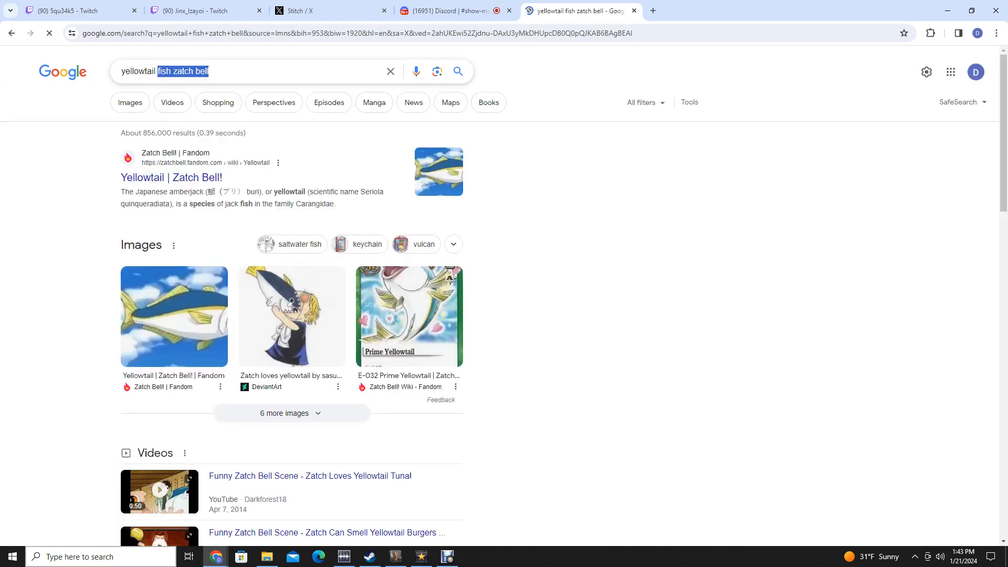
{"action": "type", "text": "f"}
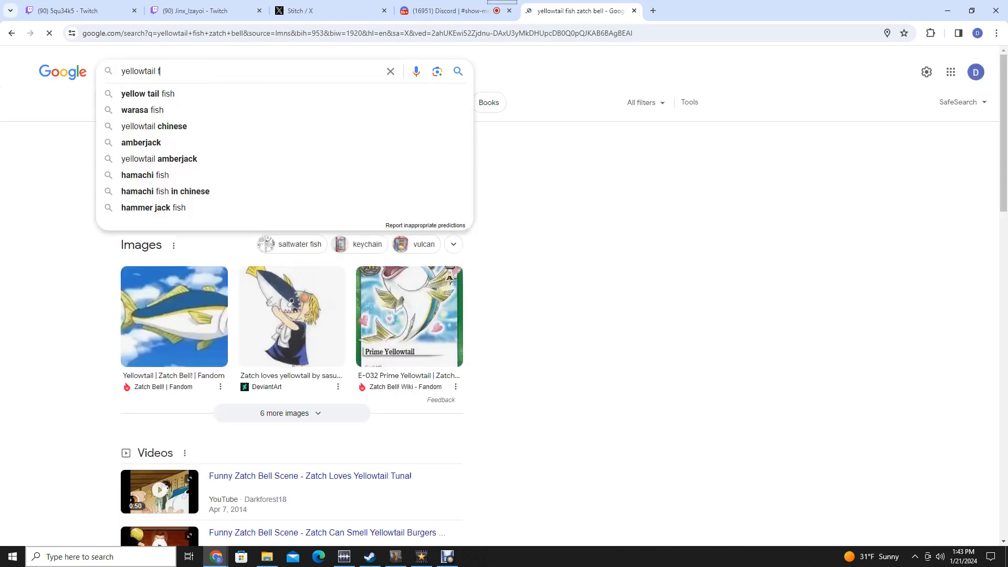
{"action": "type", "text": "illet price"}
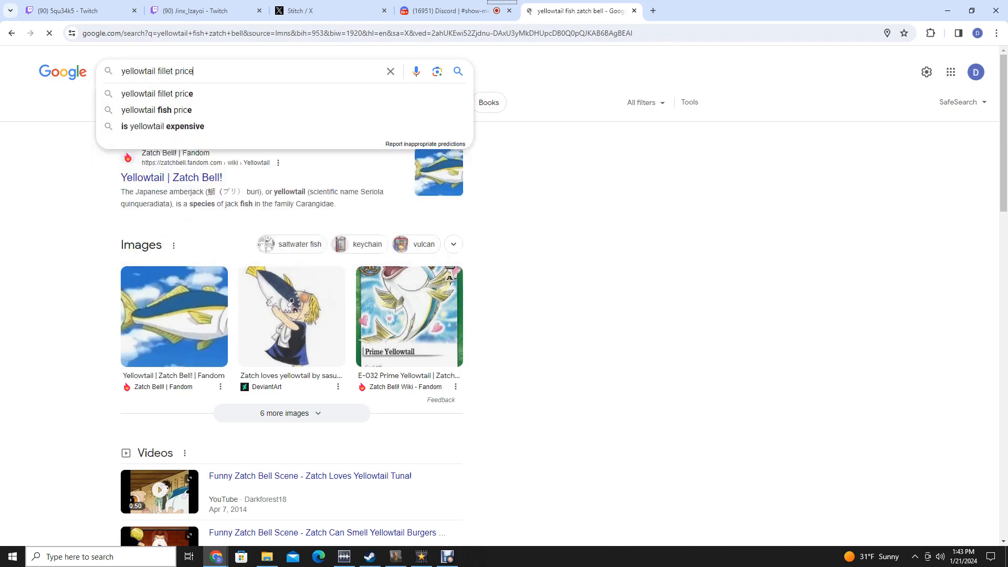
Run the yellowtail fillet price search, review the listings, then close the Shopping tab
{"action": "key", "text": "Return"}
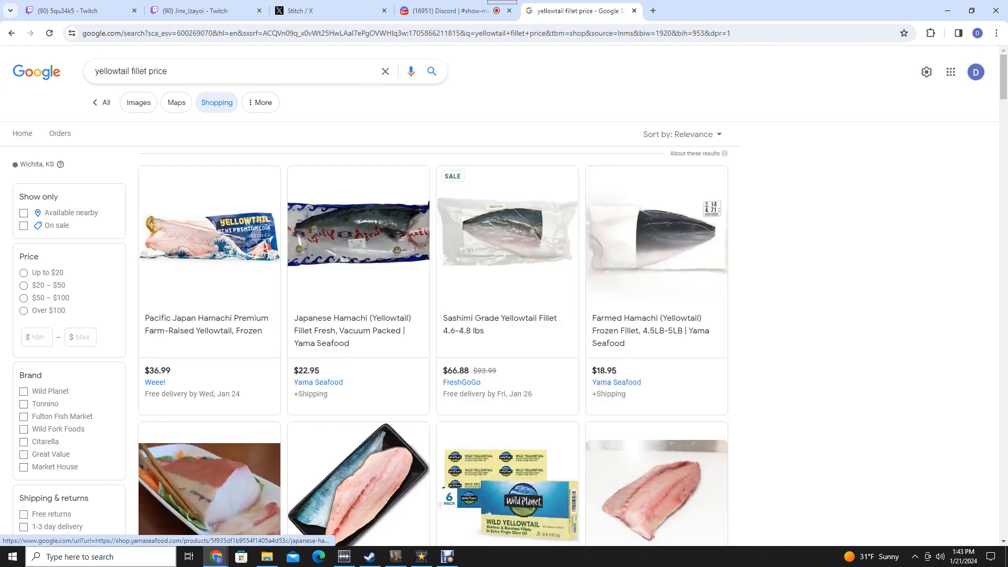
{"action": "scroll", "coordinate": [504, 296], "scroll_direction": "down", "scroll_amount": 1}
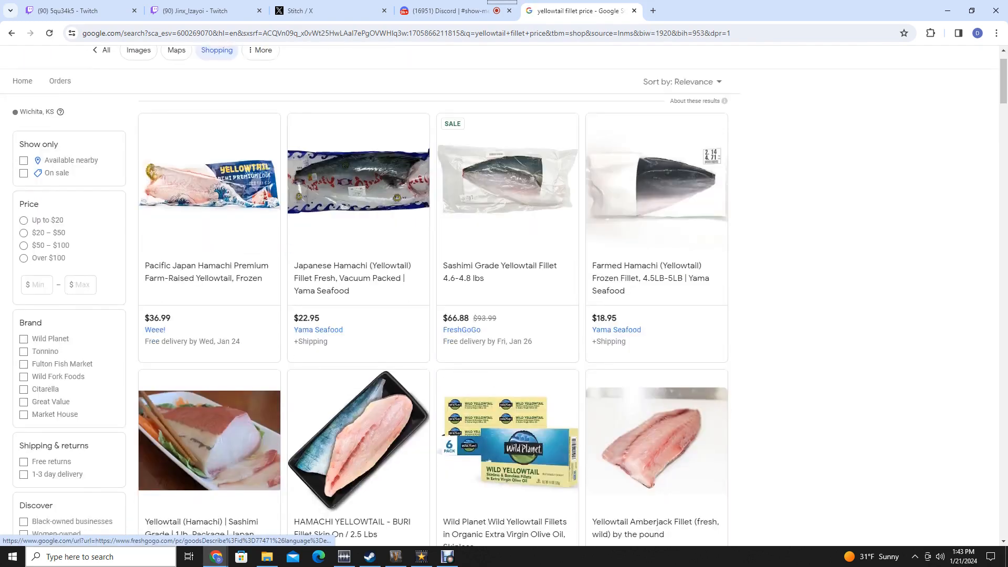
{"action": "scroll", "coordinate": [504, 315], "scroll_direction": "down", "scroll_amount": 2}
{"action": "scroll", "coordinate": [656, 315], "scroll_direction": "down", "scroll_amount": 3}
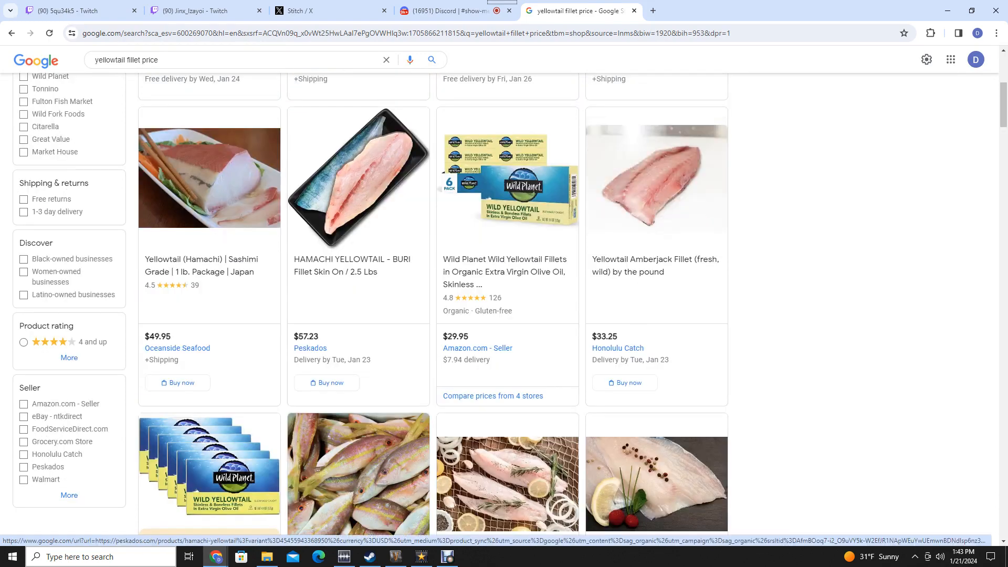
{"action": "scroll", "coordinate": [504, 315], "scroll_direction": "up", "scroll_amount": 1}
{"action": "scroll", "coordinate": [359, 315], "scroll_direction": "down", "scroll_amount": 4}
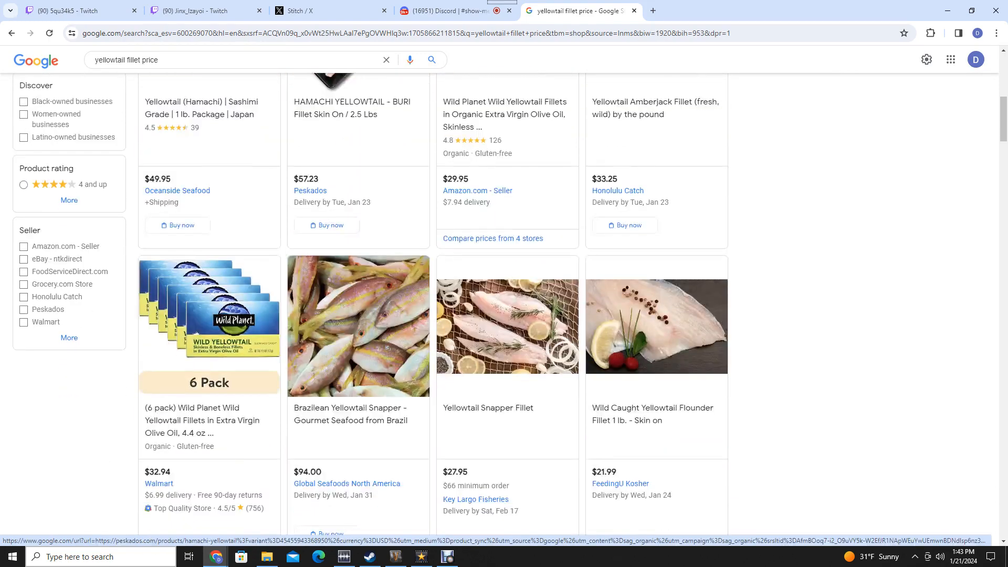
{"action": "scroll", "coordinate": [358, 315], "scroll_direction": "down", "scroll_amount": 2}
{"action": "scroll", "coordinate": [358, 433], "scroll_direction": "up", "scroll_amount": 4}
{"action": "scroll", "coordinate": [358, 433], "scroll_direction": "up", "scroll_amount": 4}
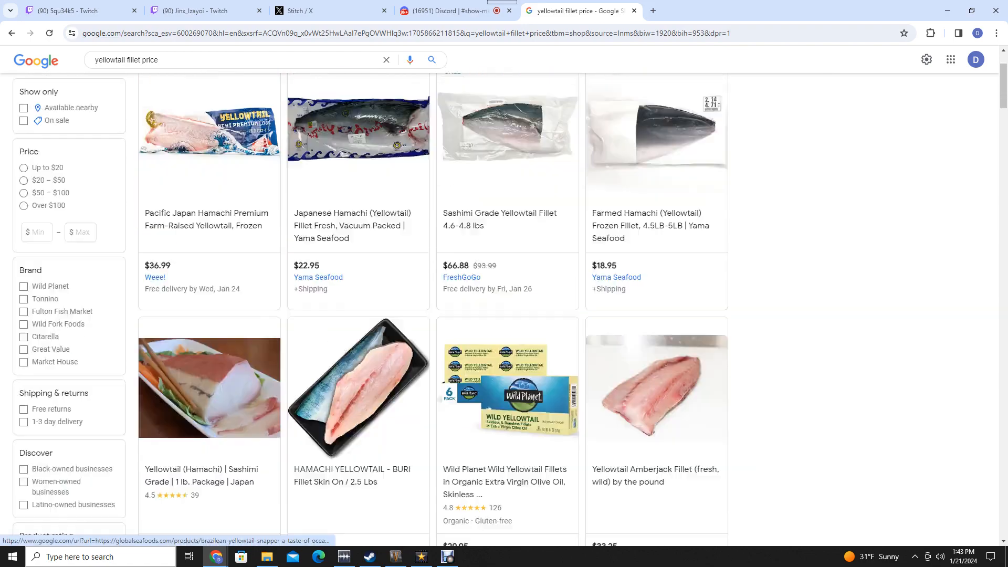
{"action": "scroll", "coordinate": [358, 433], "scroll_direction": "up", "scroll_amount": 2}
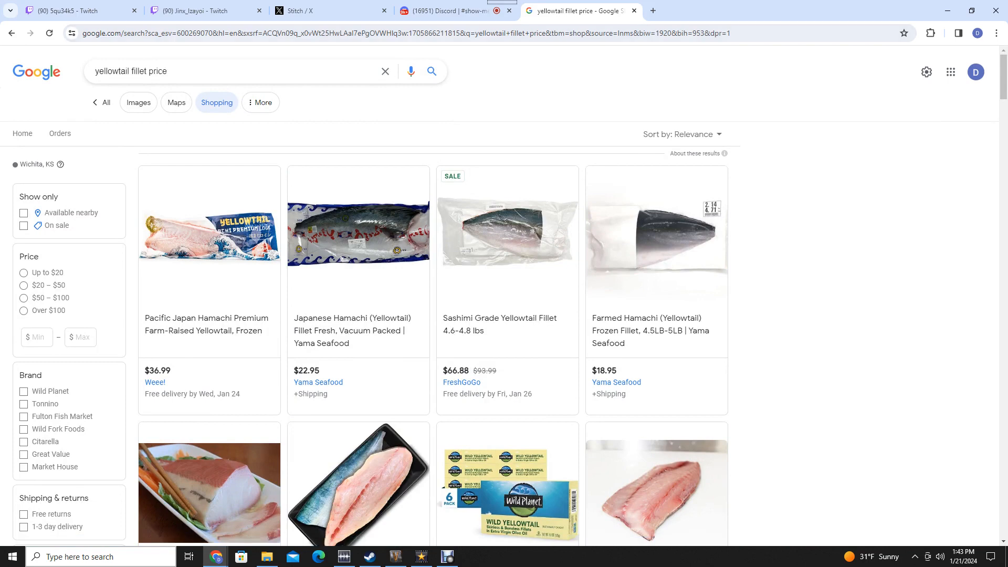
{"action": "left_click", "coordinate": [634, 10]}
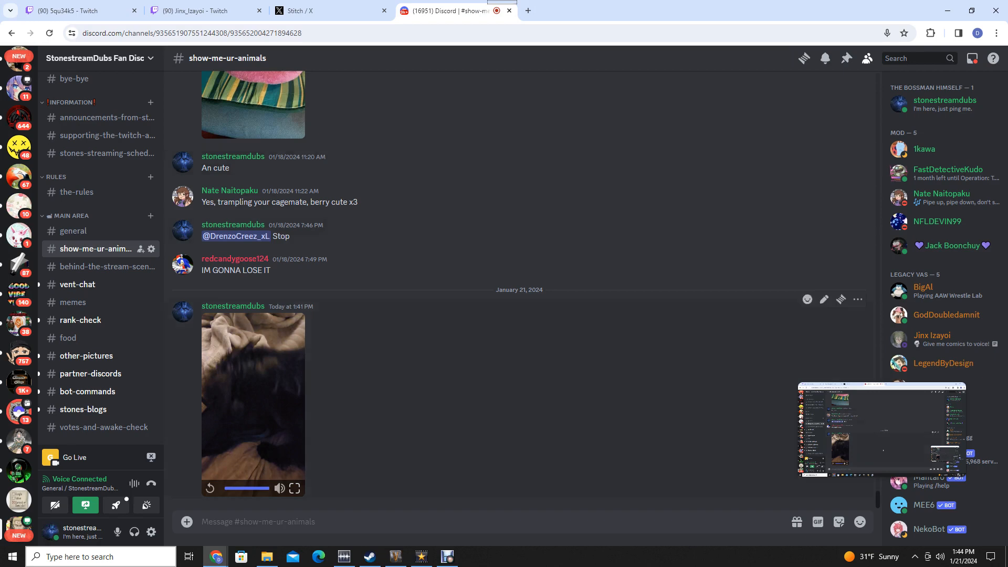
{"action": "left_click", "coordinate": [447, 556]}
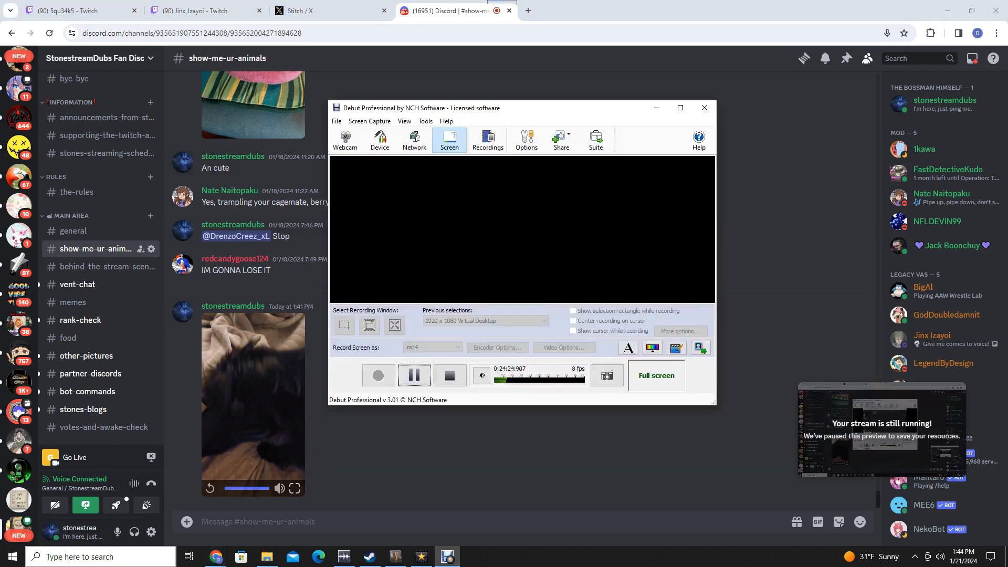
{"action": "left_click", "coordinate": [447, 556]}
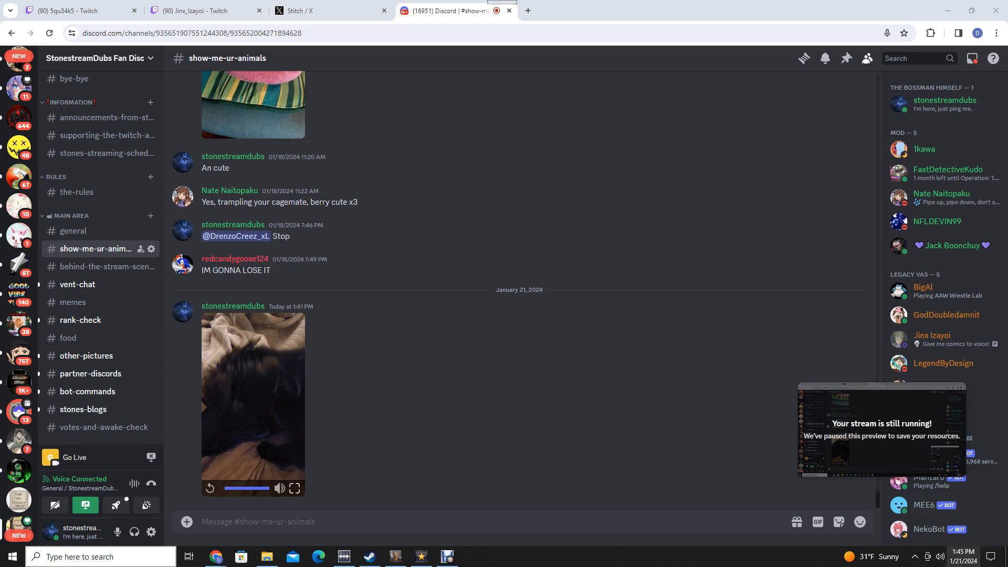
{"action": "left_click", "coordinate": [963, 556]}
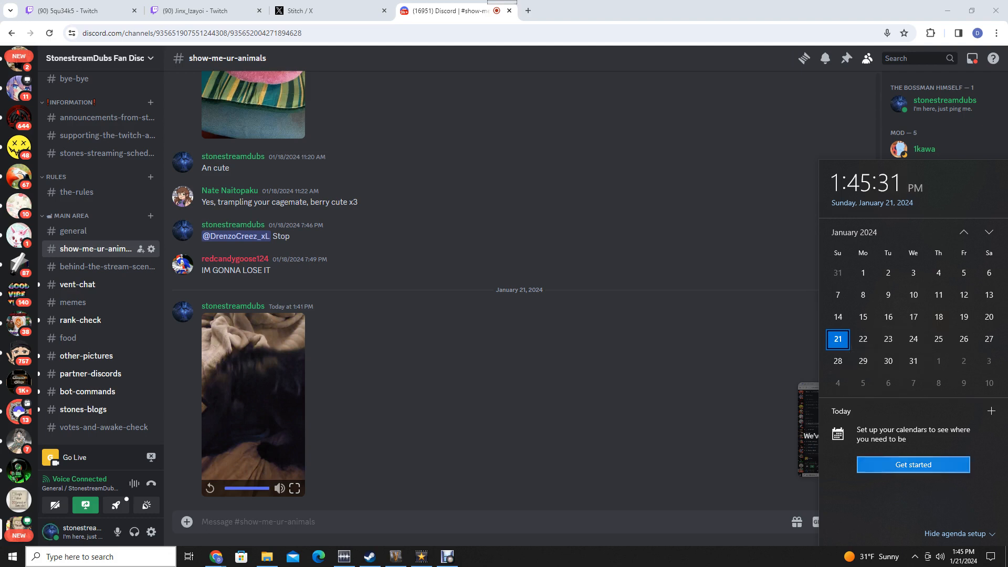
{"action": "key", "text": "Escape"}
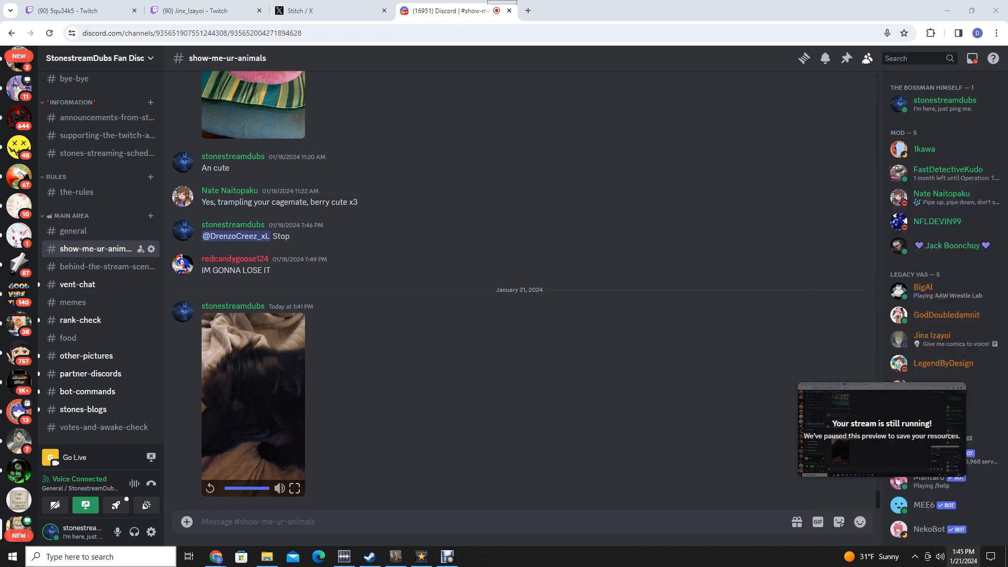
{"action": "left_click", "coordinate": [963, 556]}
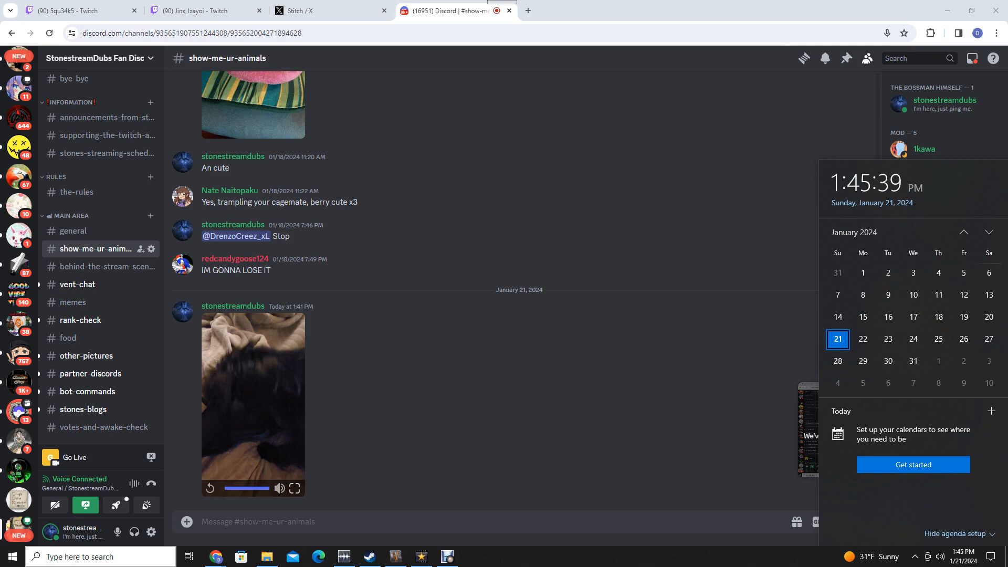
{"action": "scroll", "coordinate": [909, 310], "scroll_direction": "down", "scroll_amount": 1}
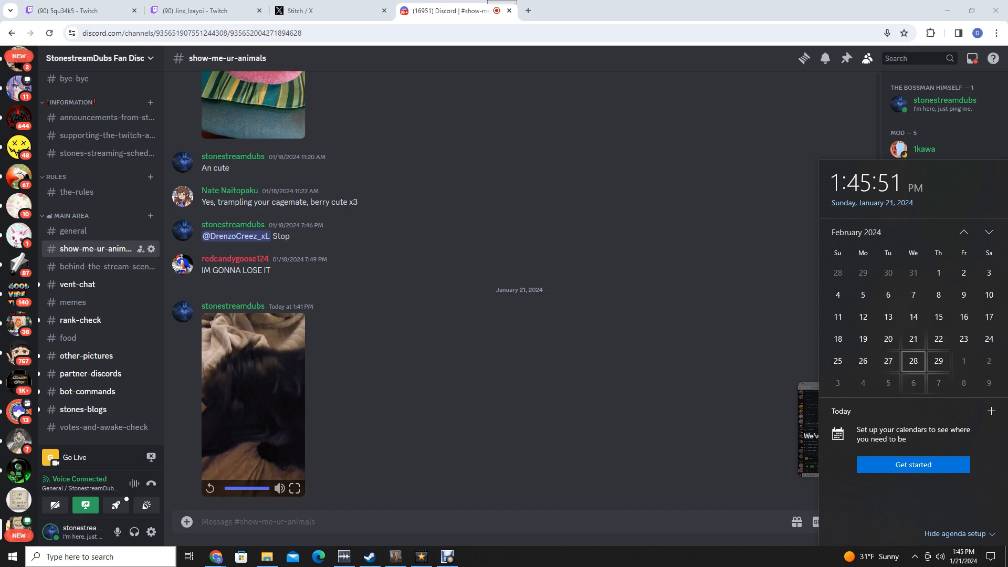
{"action": "key", "text": "Escape"}
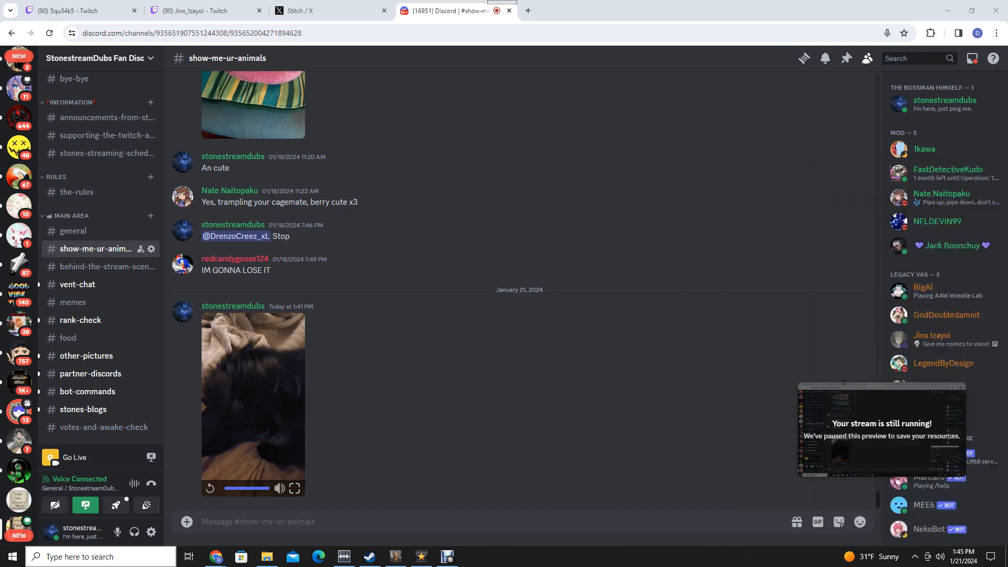
{"action": "left_click", "coordinate": [962, 556]}
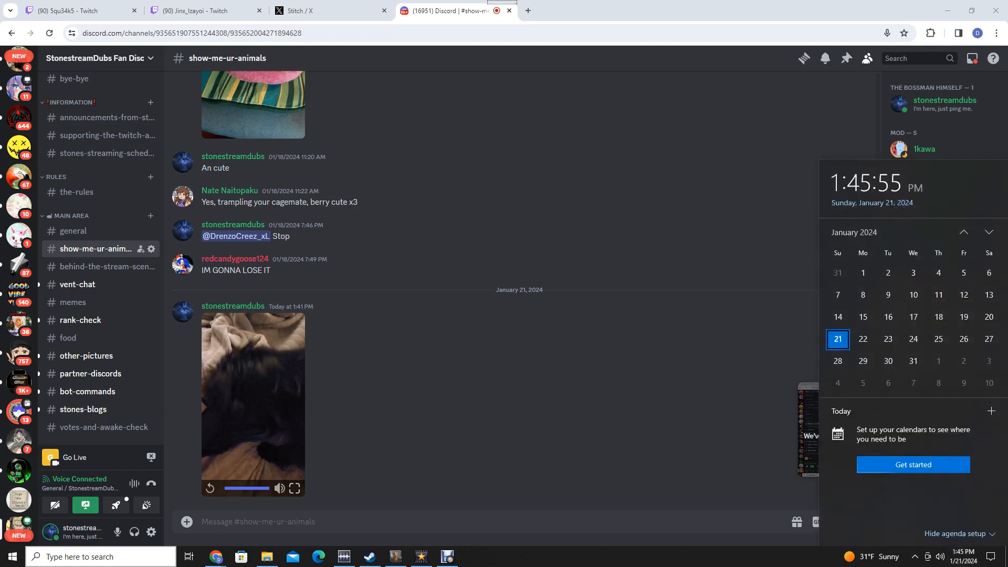
{"action": "key", "text": "Escape"}
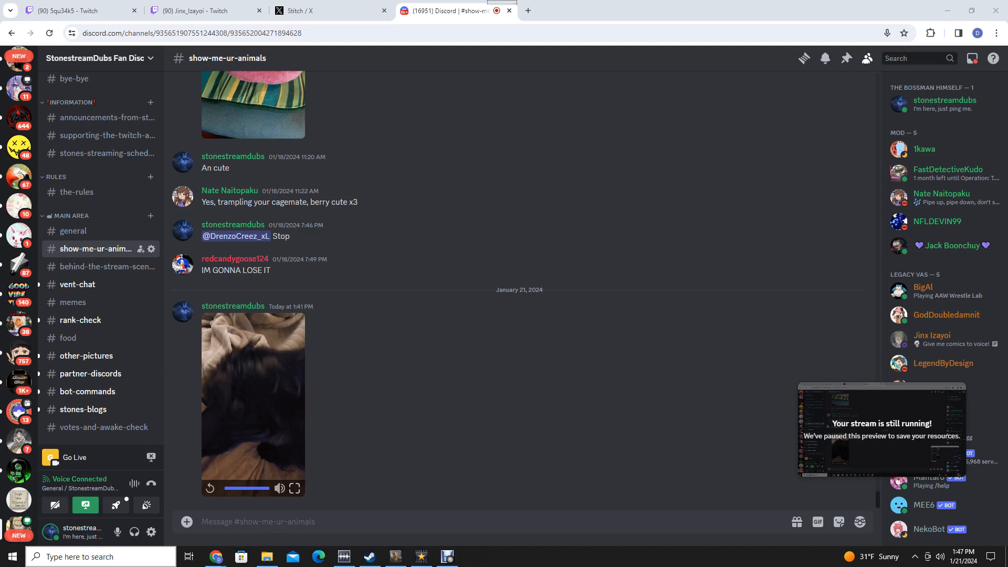
Restore the Debut Professional recorder window from the taskbar over the Discord channel
{"action": "left_click", "coordinate": [447, 556]}
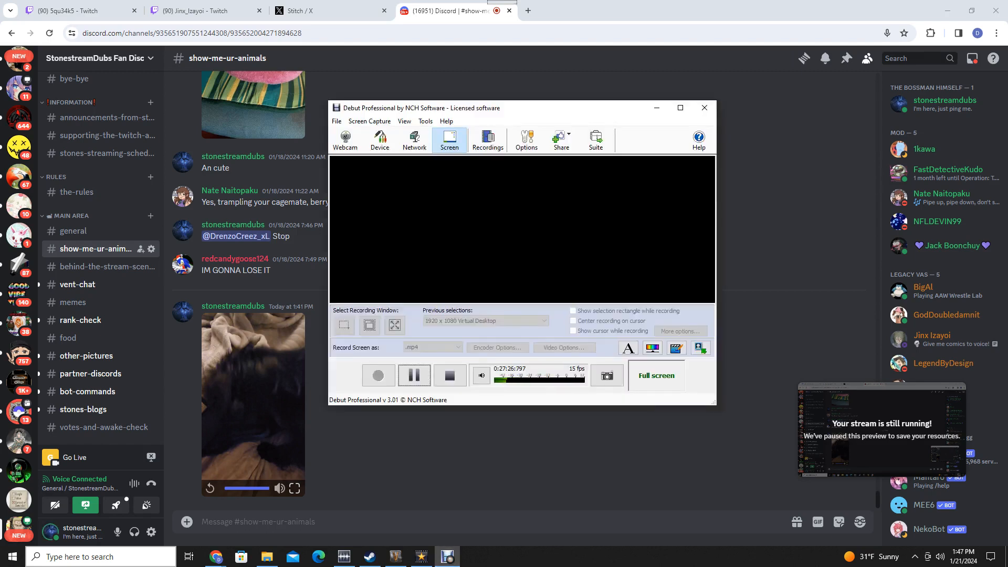